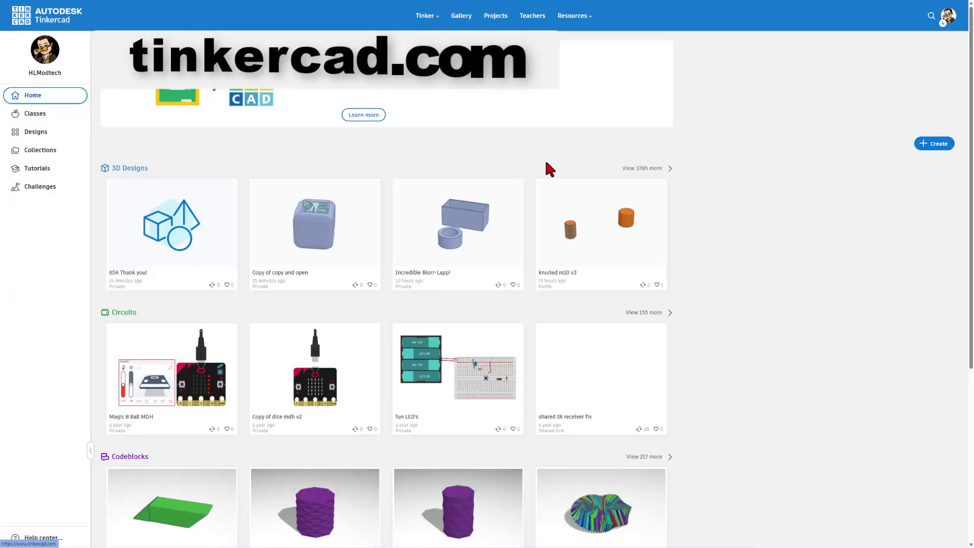
# Open the 65K Thank you! heart design in the 3D editor
pyautogui.click(948, 19)
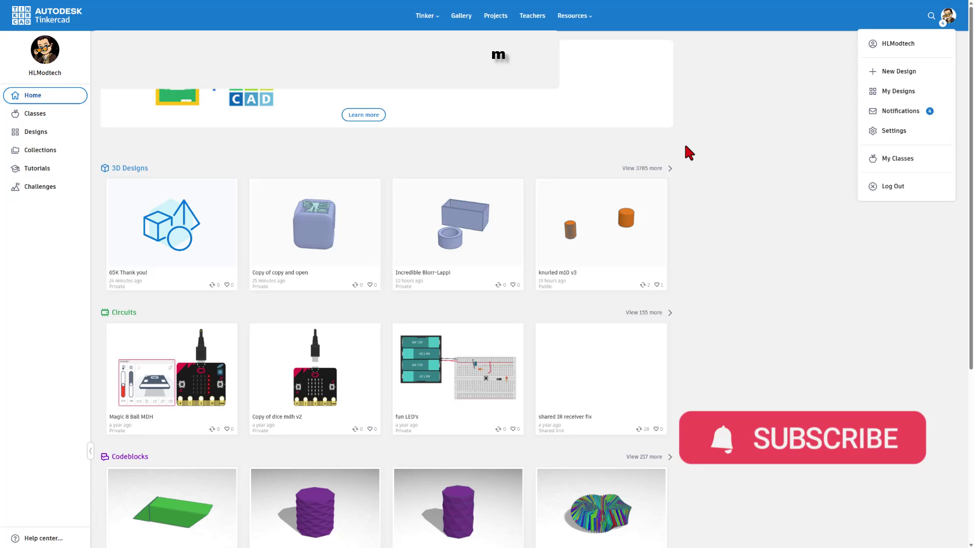
pyautogui.click(726, 135)
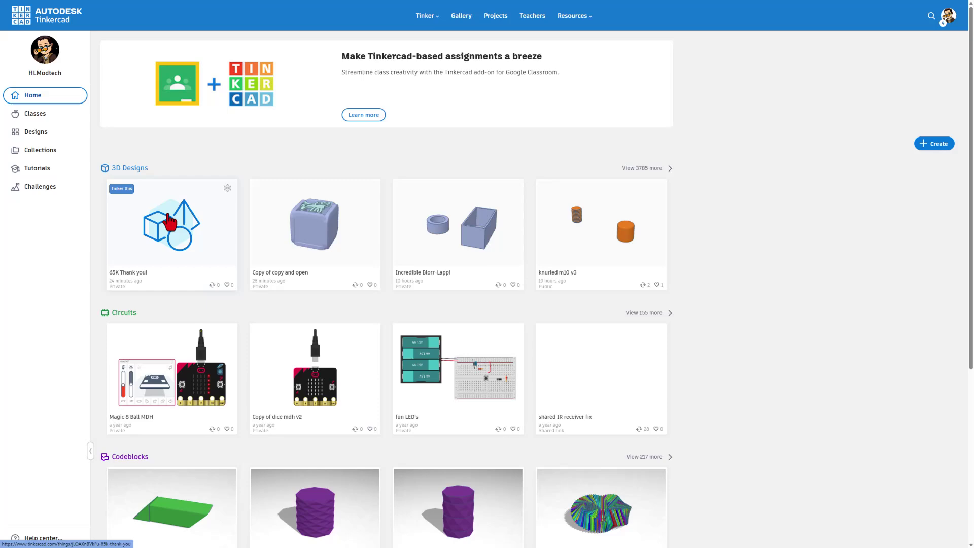
pyautogui.click(124, 188)
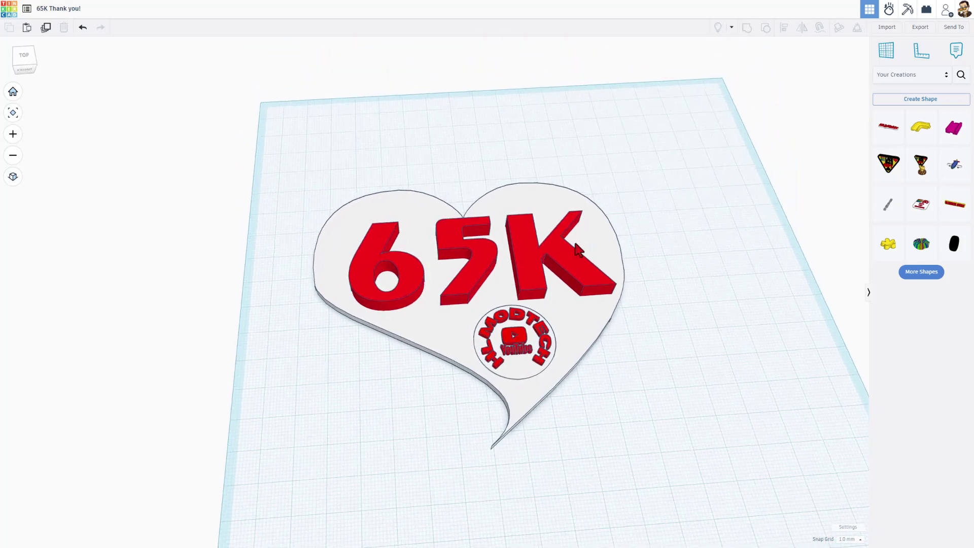
# Orbit the view and select the 65K text and the heart base to inspect them
pyautogui.click(530, 267)
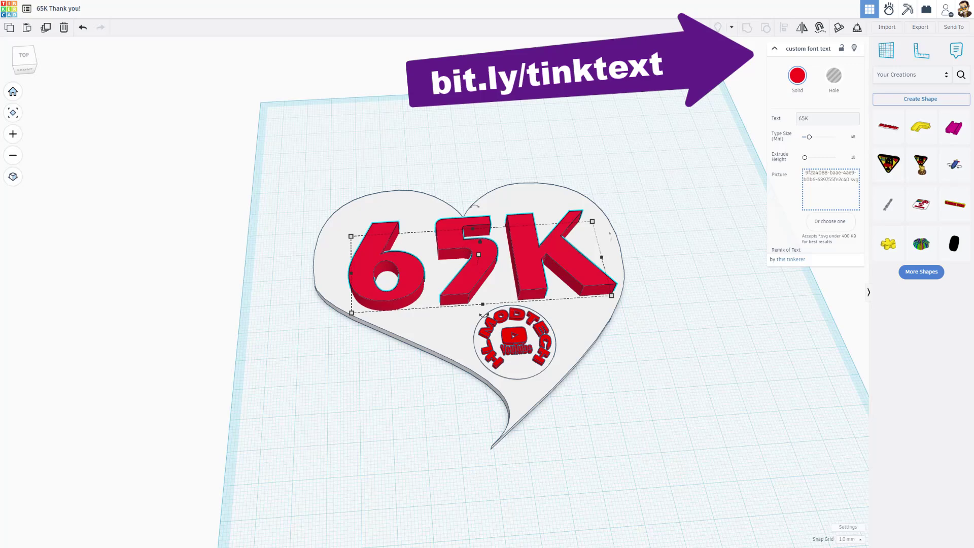
pyautogui.moveTo(675, 163); pyautogui.dragTo(668, 211, button='right')
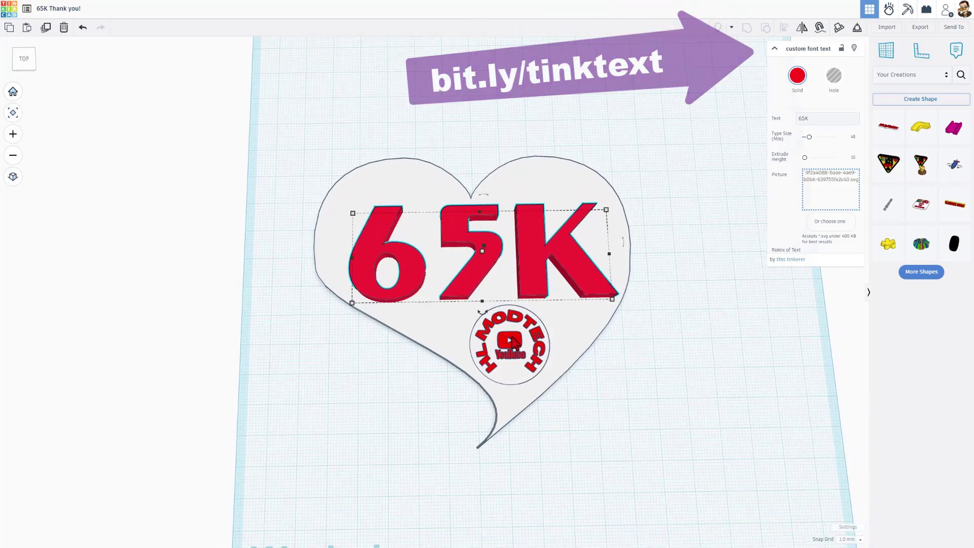
pyautogui.moveTo(599, 370); pyautogui.dragTo(633, 315, button='right')
pyautogui.click(632, 311)
pyautogui.click(358, 213)
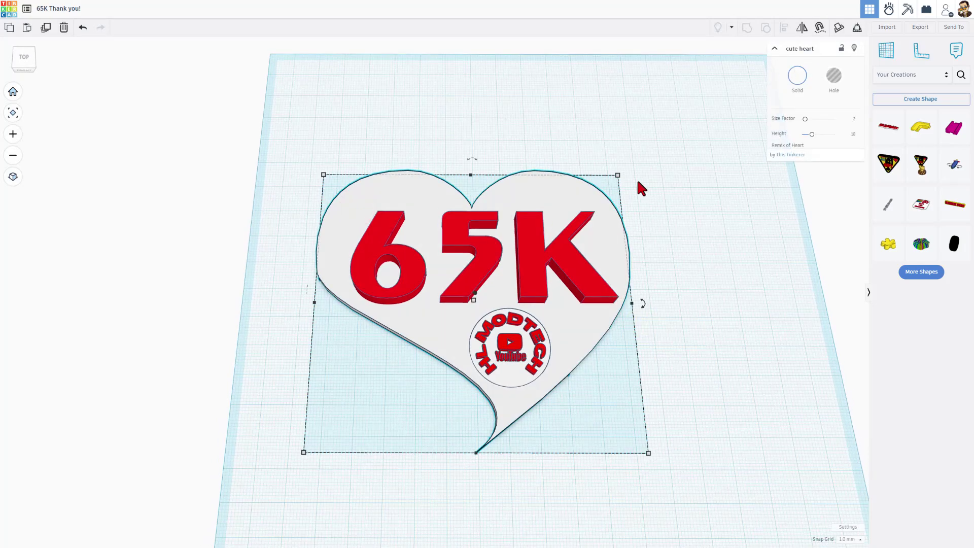
pyautogui.moveTo(637, 183); pyautogui.dragTo(913, 96, button='right')
pyautogui.click(697, 117)
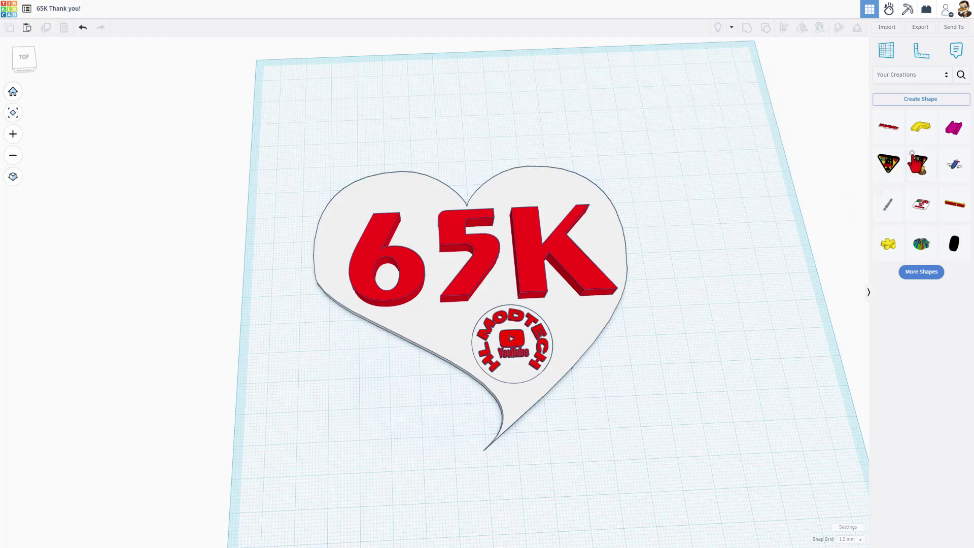
# Place a Sketch shape from Basic Shapes on the workplane over the heart
pyautogui.click(904, 81)
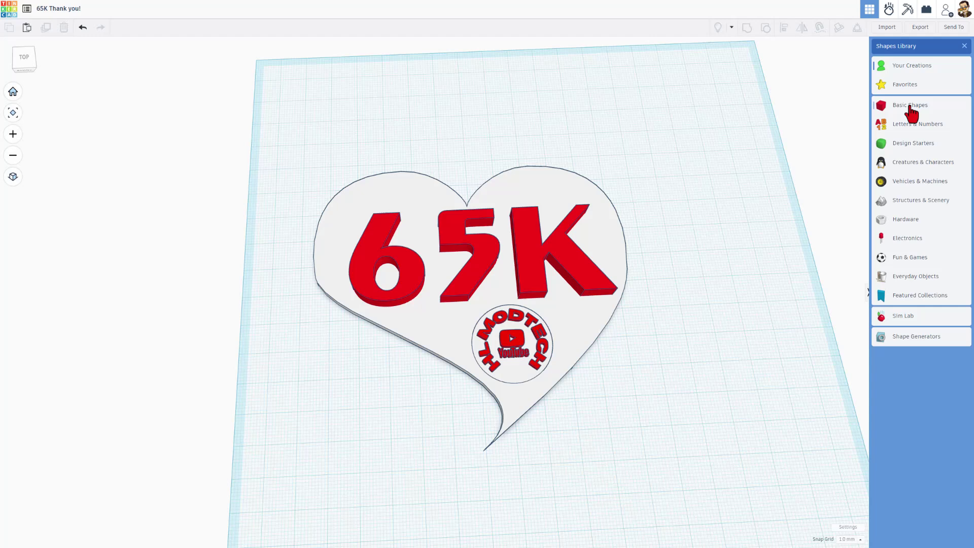
pyautogui.click(911, 108)
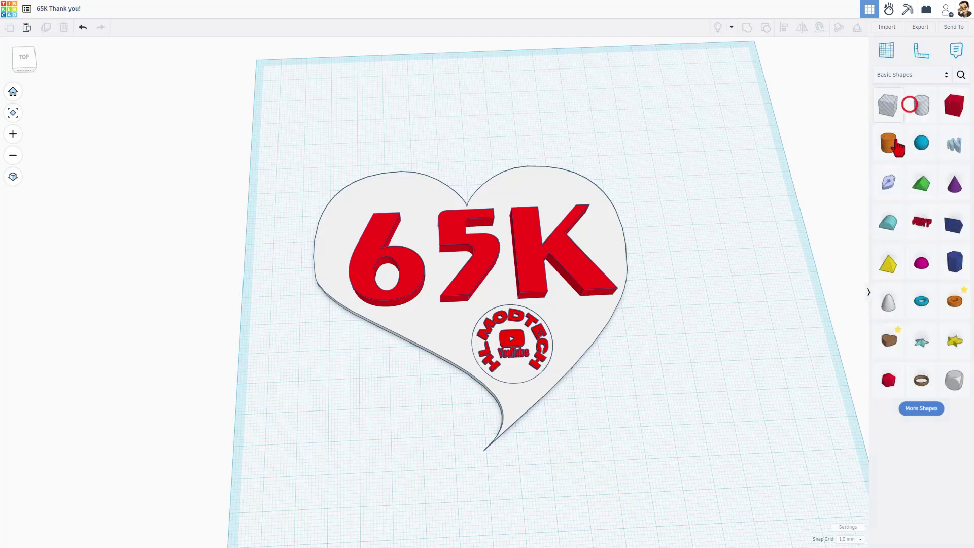
pyautogui.click(891, 195)
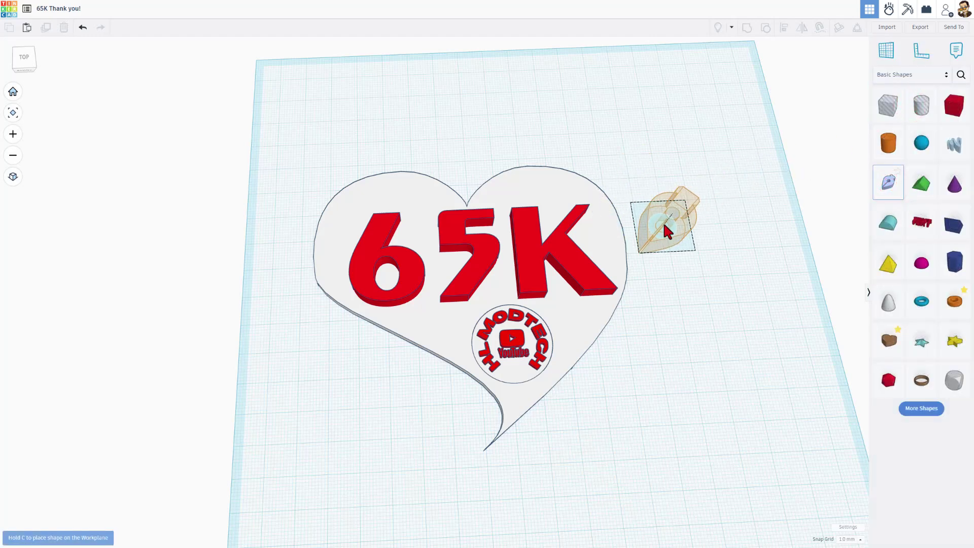
pyautogui.click(663, 226)
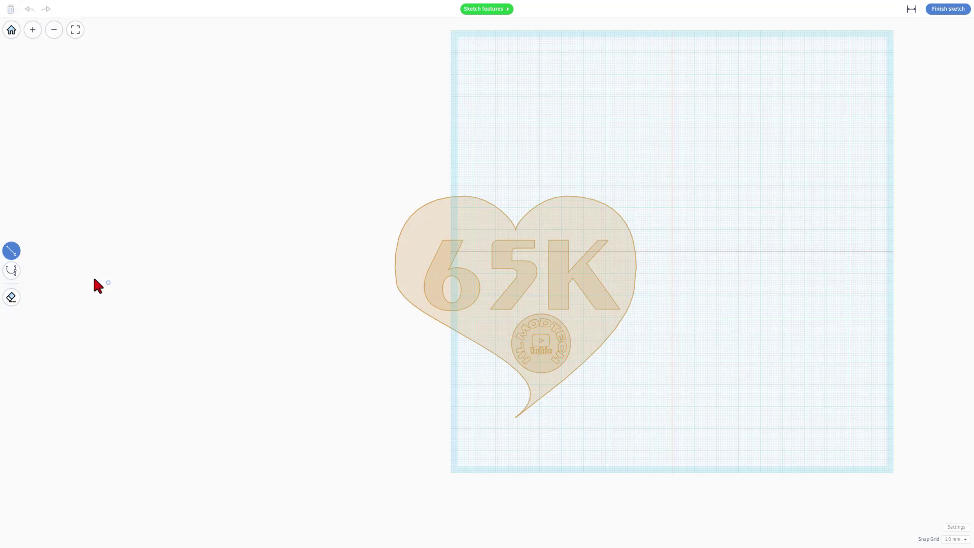
# With the Bezier tool, trace from the top cusp over the right lobe to the bottom tip
pyautogui.click(12, 270)
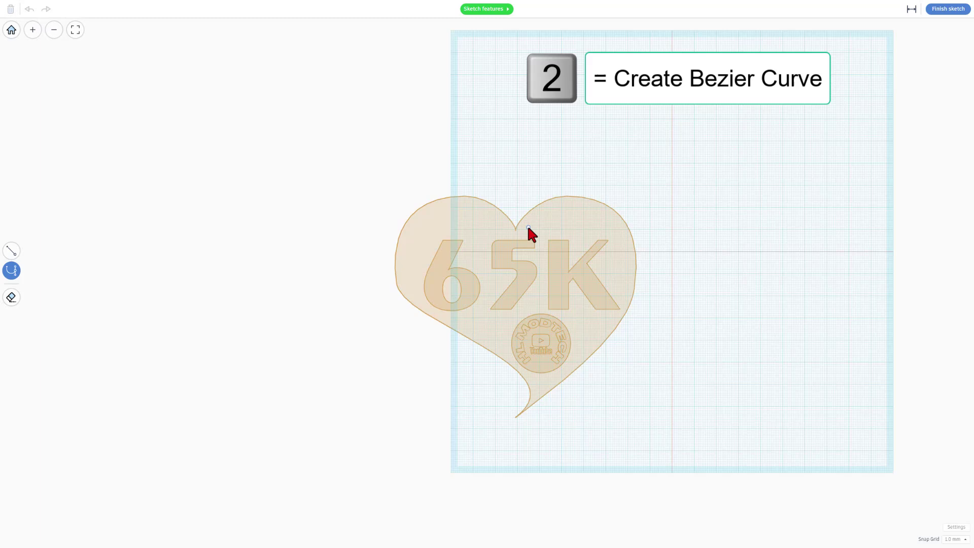
pyautogui.scroll(2, 521, 234)
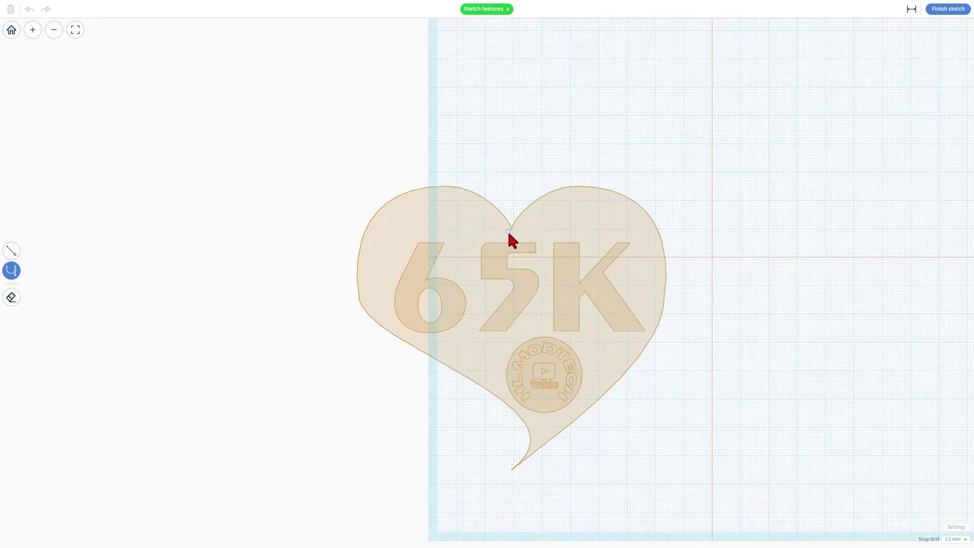
pyautogui.click(511, 229)
pyautogui.moveTo(598, 186); pyautogui.dragTo(660, 195)
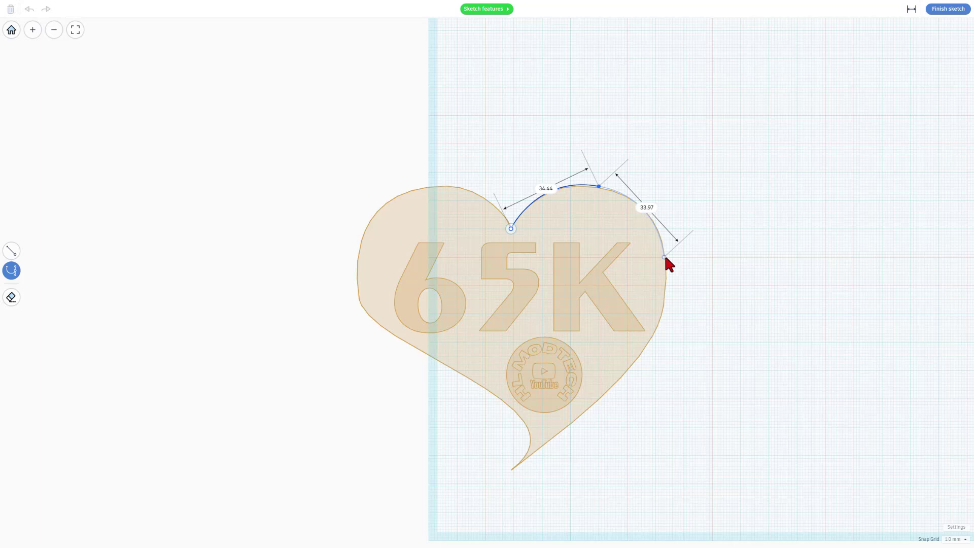
pyautogui.moveTo(663, 254); pyautogui.dragTo(564, 438)
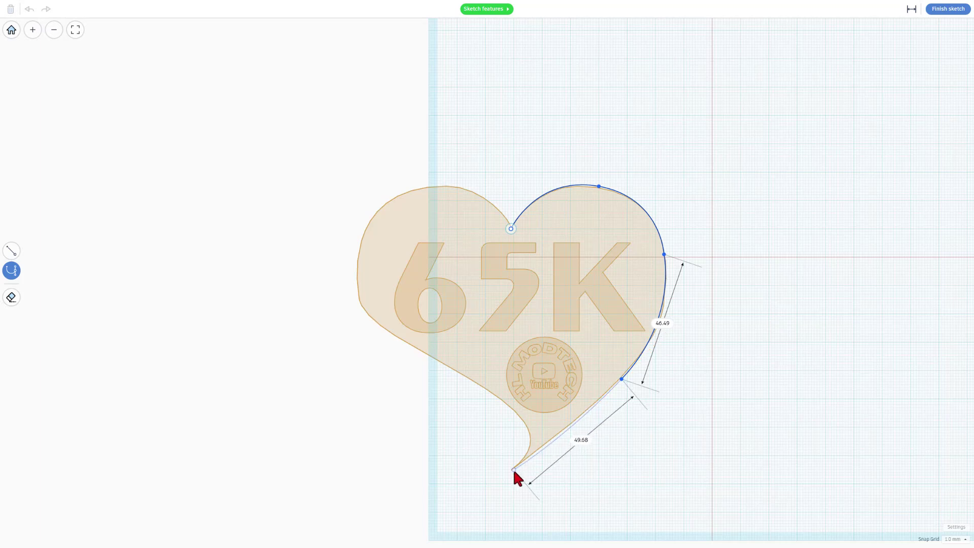
pyautogui.moveTo(513, 468); pyautogui.dragTo(510, 471)
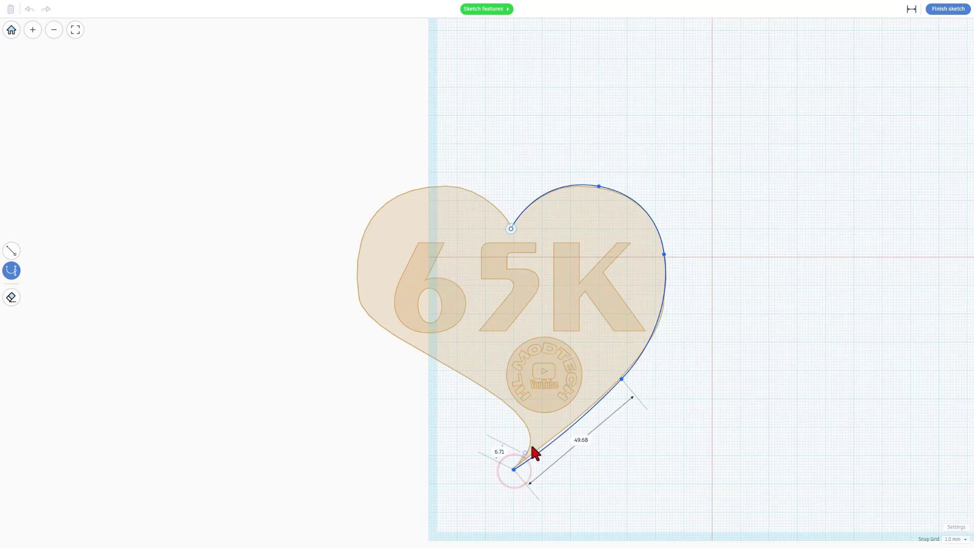
# Continue the curve up the left side and close it at the top cusp
pyautogui.moveTo(528, 430)
pyautogui.mouseDown()
pyautogui.moveTo(508, 408)
pyautogui.moveTo(516, 417)
pyautogui.mouseUp()
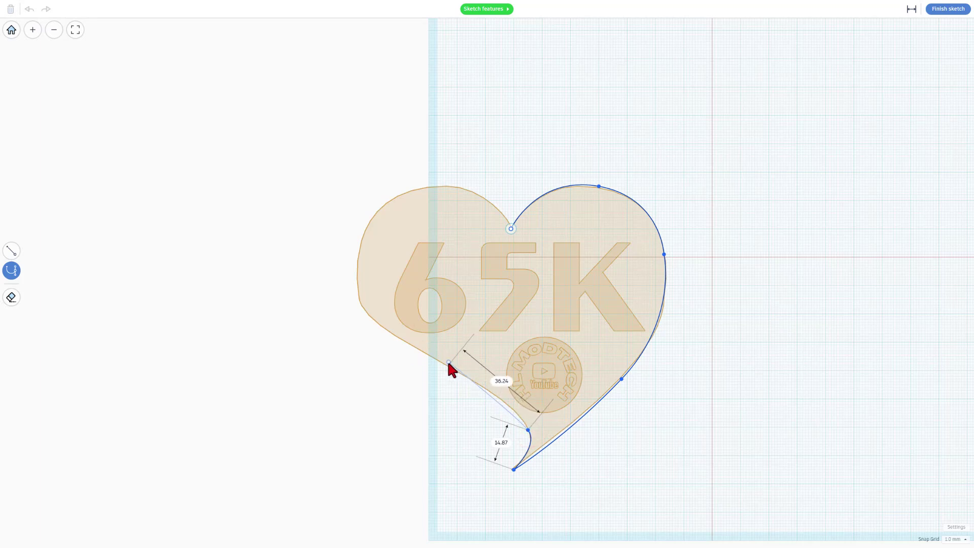
pyautogui.moveTo(440, 362); pyautogui.dragTo(383, 333)
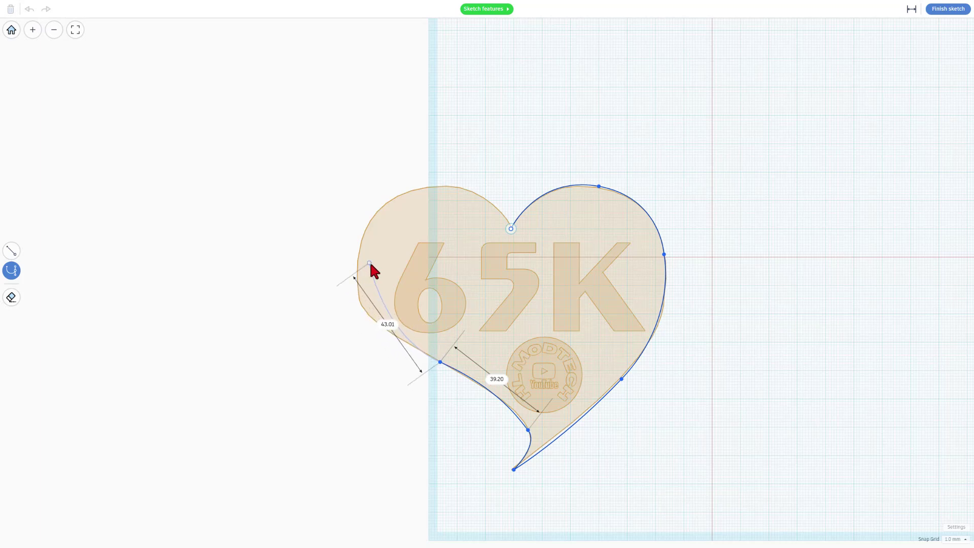
pyautogui.moveTo(357, 274); pyautogui.dragTo(370, 247)
pyautogui.moveTo(422, 188); pyautogui.dragTo(439, 202)
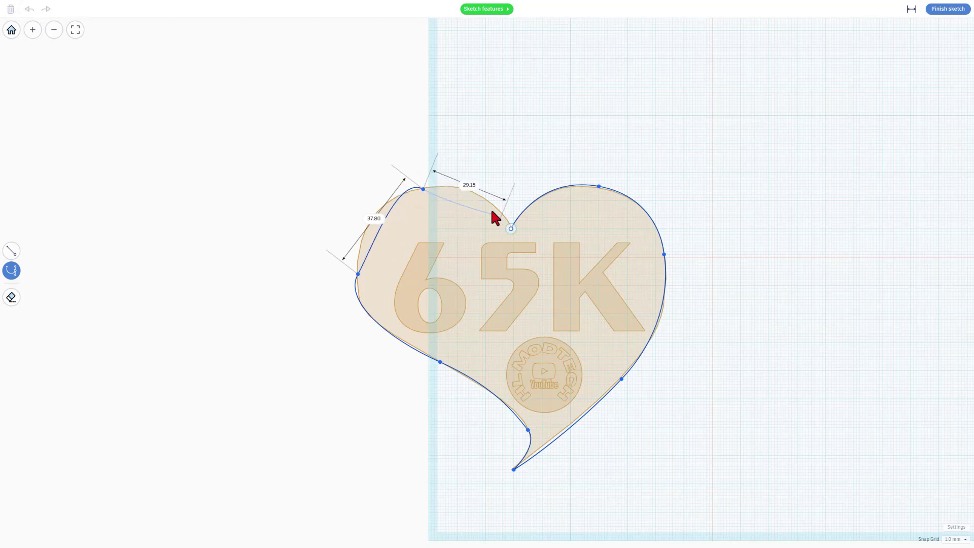
pyautogui.click(511, 229)
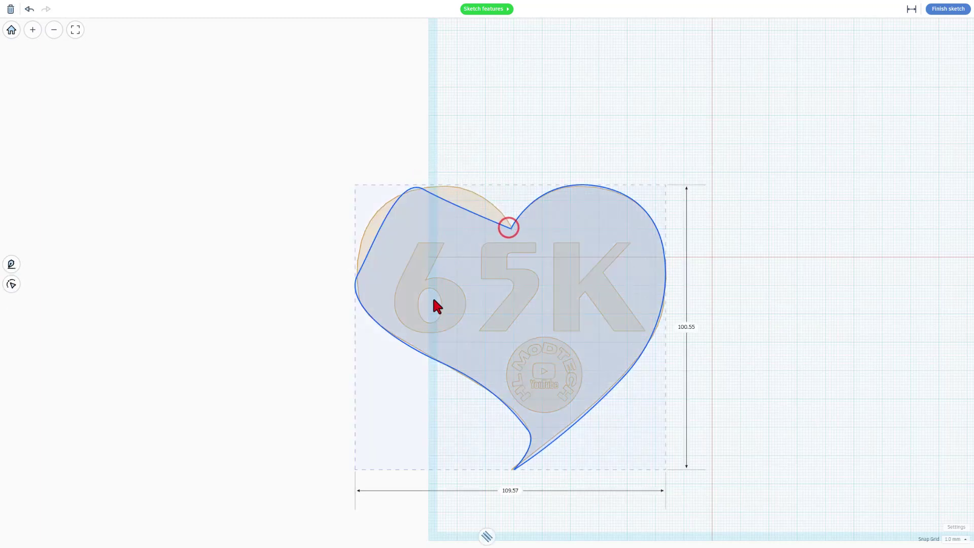
# Enter point editing on the outline, then undo a trial conversion of its edges to curves
pyautogui.click(461, 256)
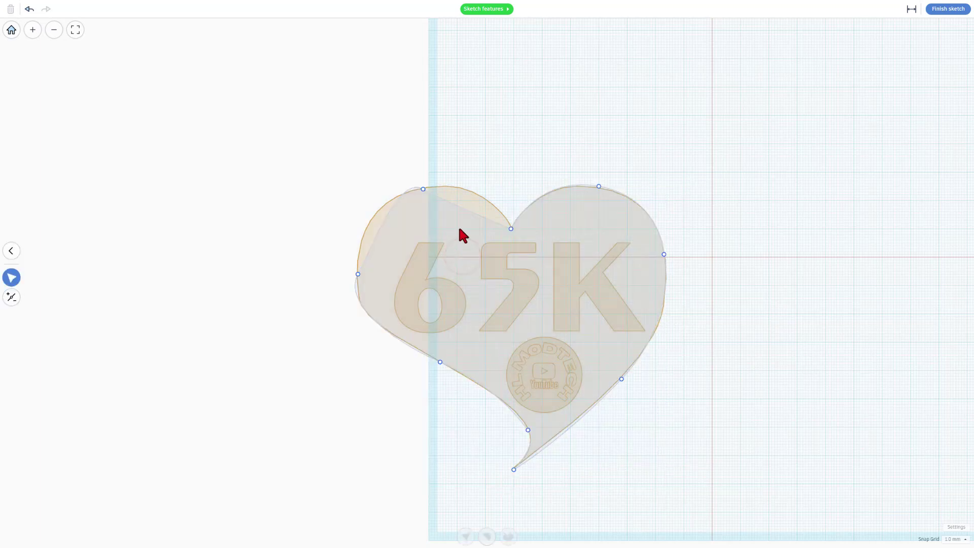
pyautogui.click(494, 274)
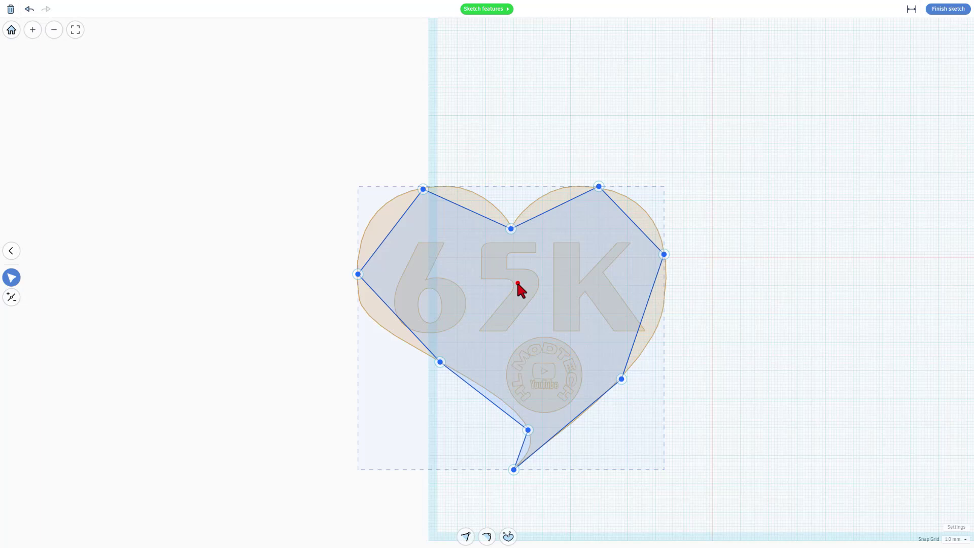
pyautogui.doubleClick(517, 283)
pyautogui.hotkey('ctrl', 'z')
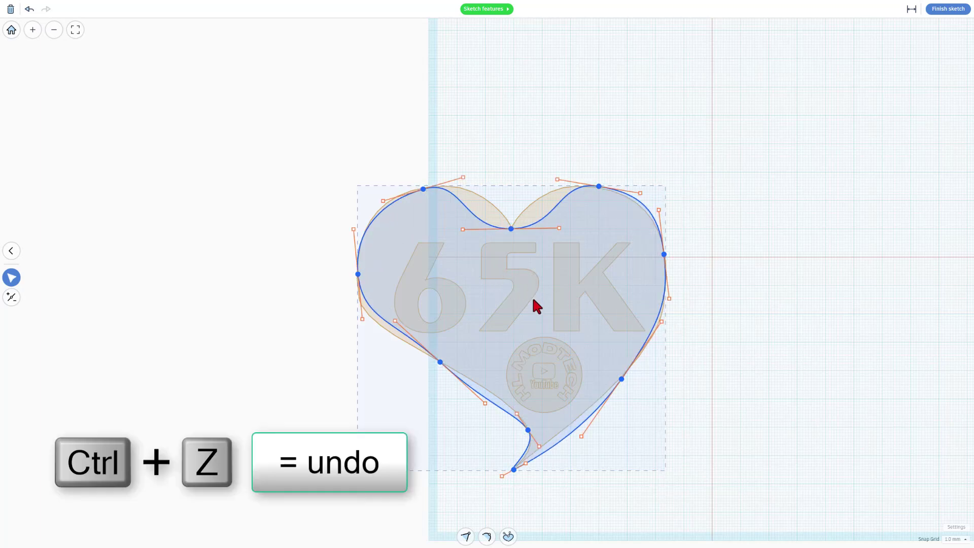
pyautogui.hotkey('ctrl', 'z')
pyautogui.hotkey('ctrl', 'z')
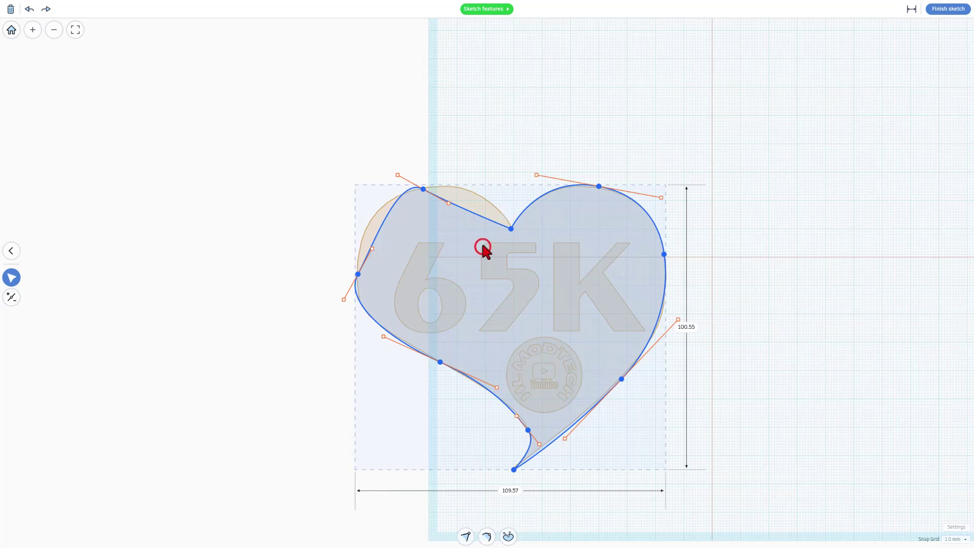
# Bend the upper-left segment into a curve, undoing an accidental outline move
pyautogui.click(485, 217)
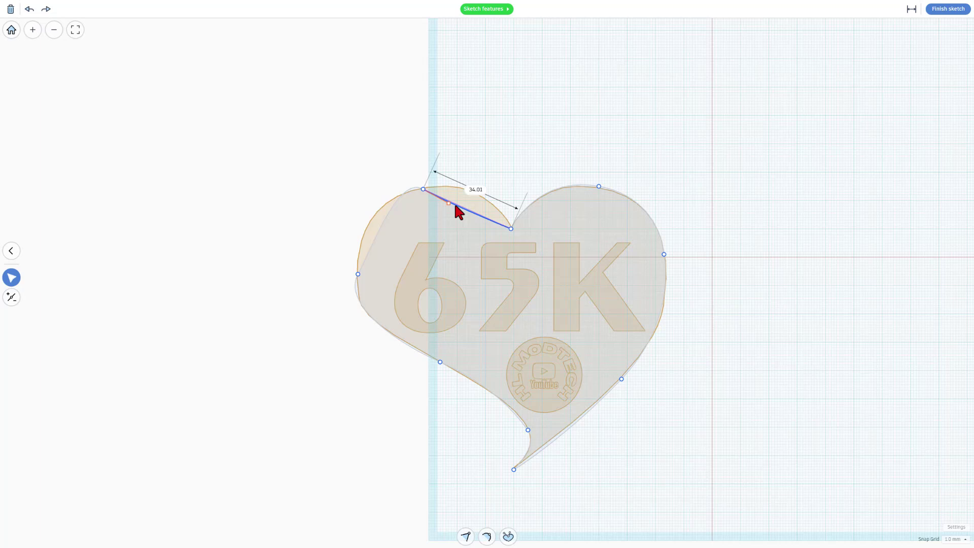
pyautogui.moveTo(449, 203); pyautogui.dragTo(486, 174)
pyautogui.click(466, 231)
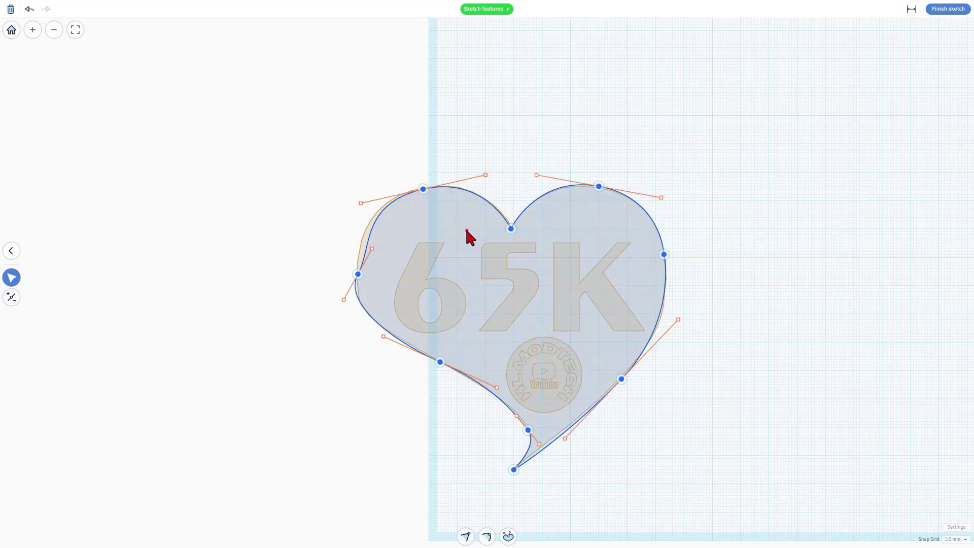
pyautogui.hotkey('ctrl', 'z')
pyautogui.moveTo(439, 241); pyautogui.dragTo(435, 266)
pyautogui.hotkey('ctrl', 'z')
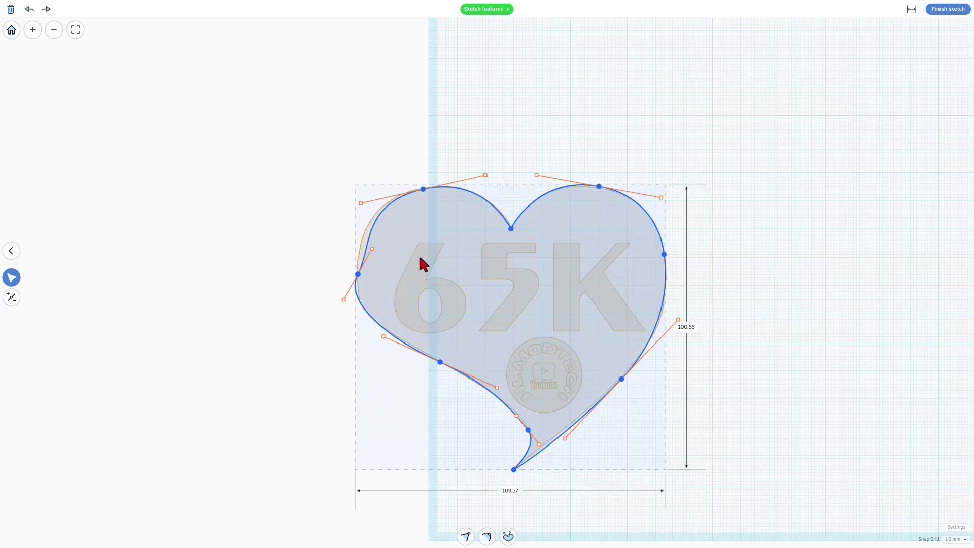
# Reshape the left lobe and the curve near the bottom tip, undoing a smooth-all
pyautogui.moveTo(369, 252); pyautogui.dragTo(360, 242)
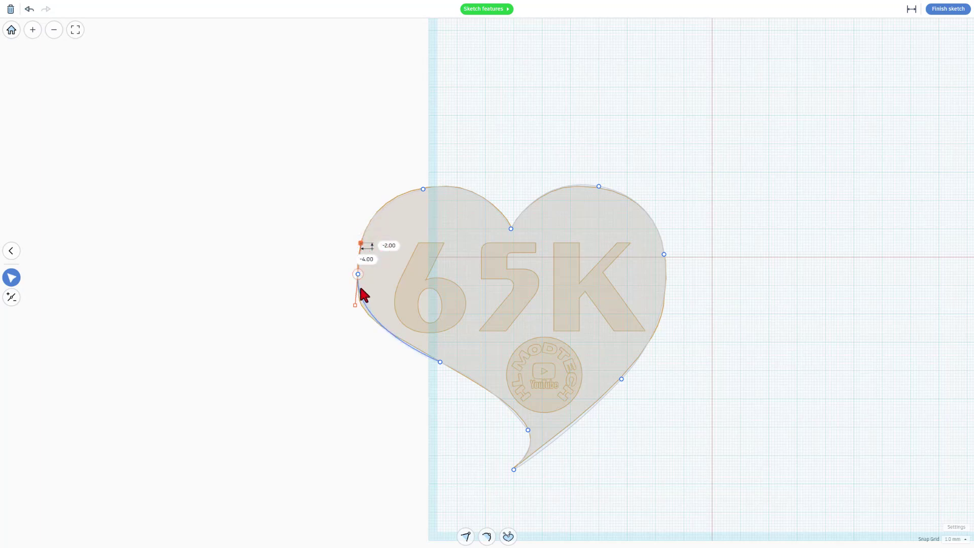
pyautogui.click(408, 266)
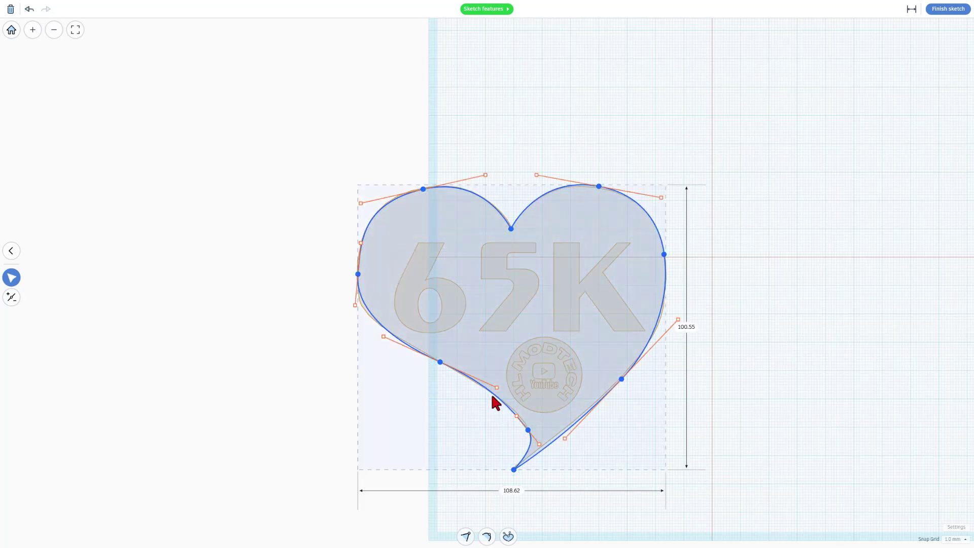
pyautogui.moveTo(517, 414); pyautogui.dragTo(522, 406)
pyautogui.click(508, 535)
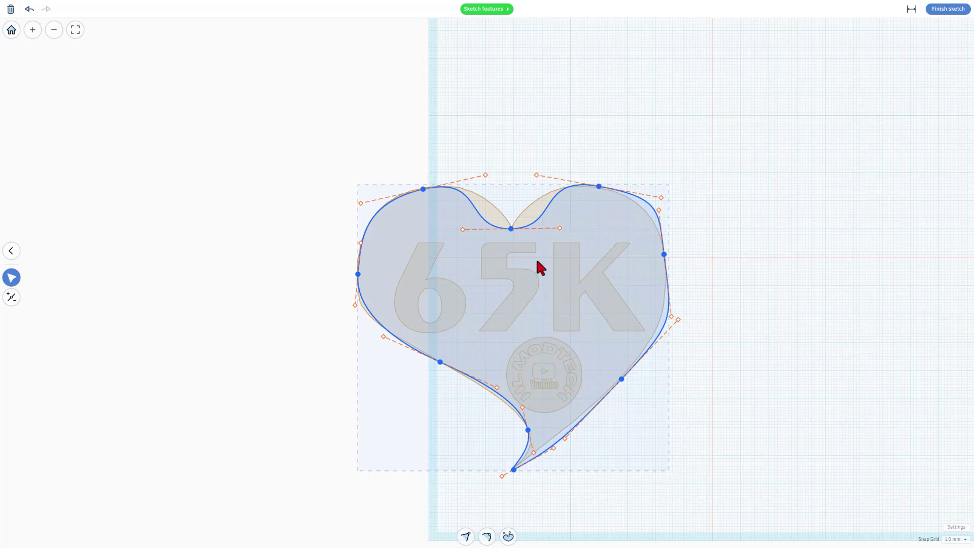
pyautogui.hotkey('ctrl', 'z')
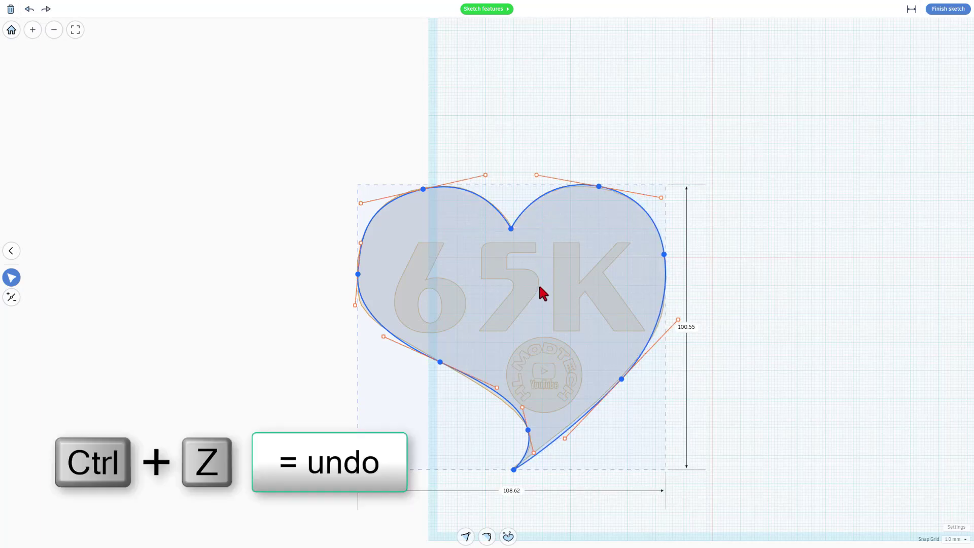
# Break the handles of the node above the bottom tip and drag them into a curl
pyautogui.click(539, 286)
pyautogui.click(549, 396)
pyautogui.click(528, 430)
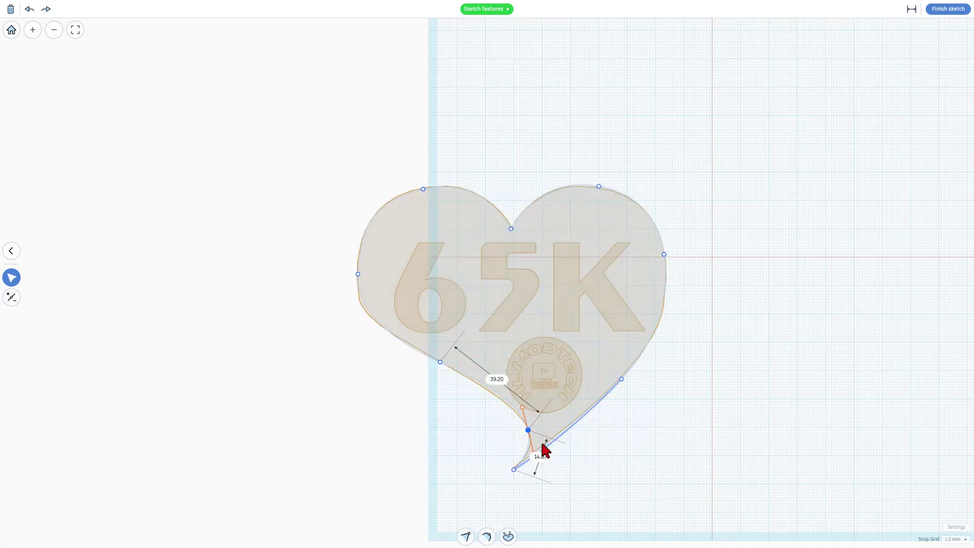
pyautogui.press('3')
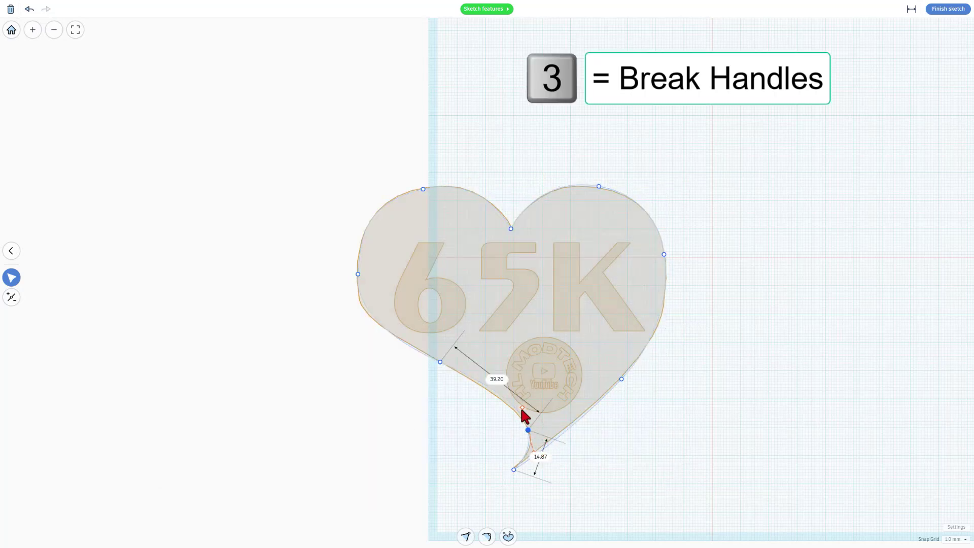
pyautogui.moveTo(522, 407)
pyautogui.mouseDown()
pyautogui.moveTo(502, 403)
pyautogui.moveTo(511, 409)
pyautogui.mouseUp()
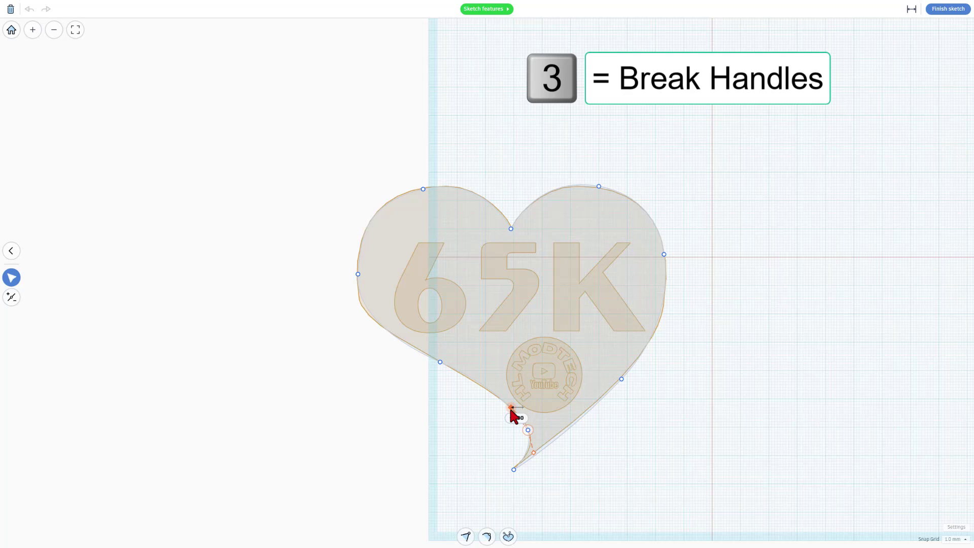
pyautogui.moveTo(530, 450); pyautogui.dragTo(534, 458)
pyautogui.click(555, 464)
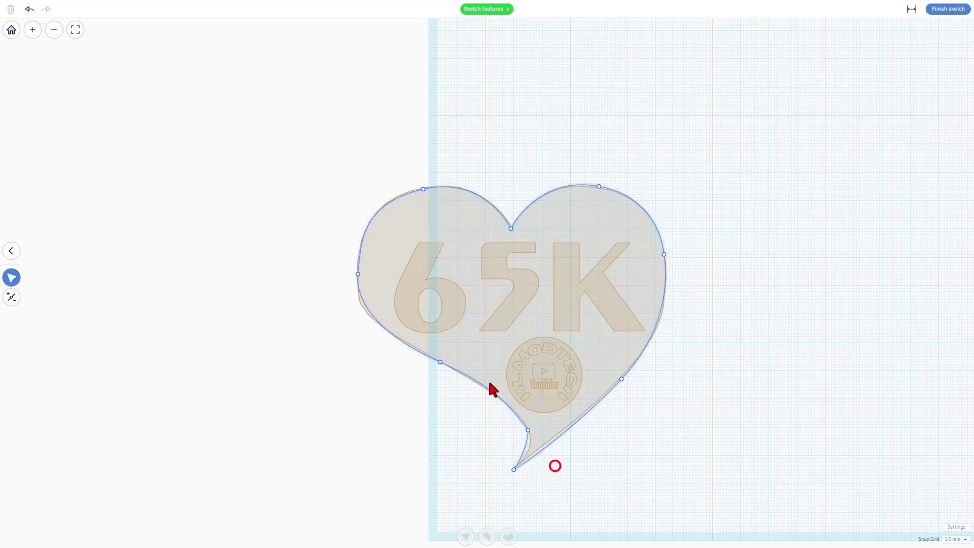
# Check the left, lower-left, bottom and right nodes of the heart outline in turn
pyautogui.click(357, 275)
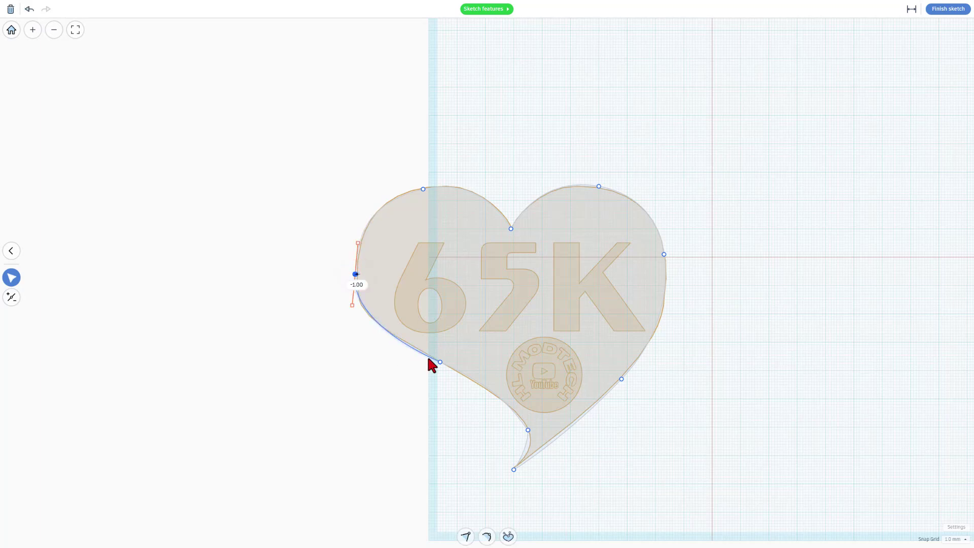
pyautogui.click(439, 362)
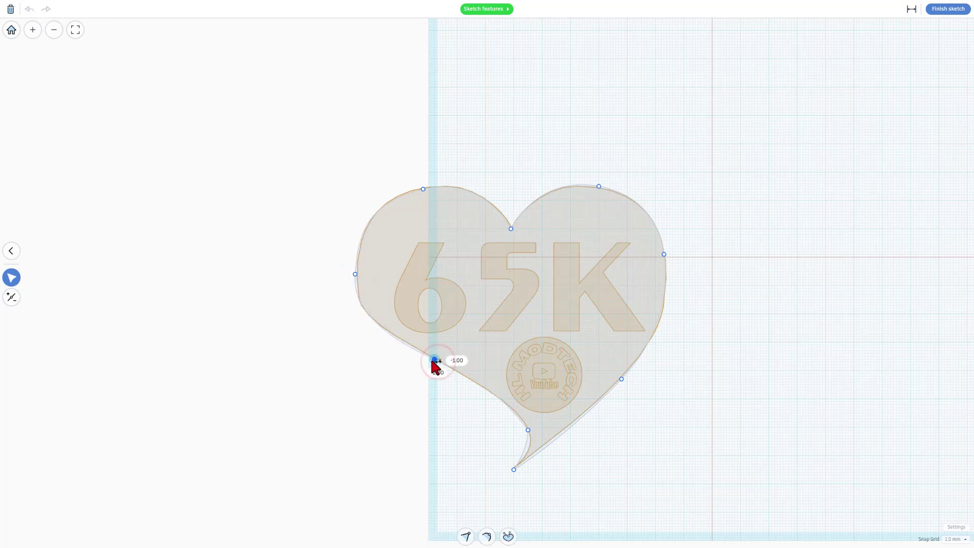
pyautogui.click(513, 471)
pyautogui.click(664, 255)
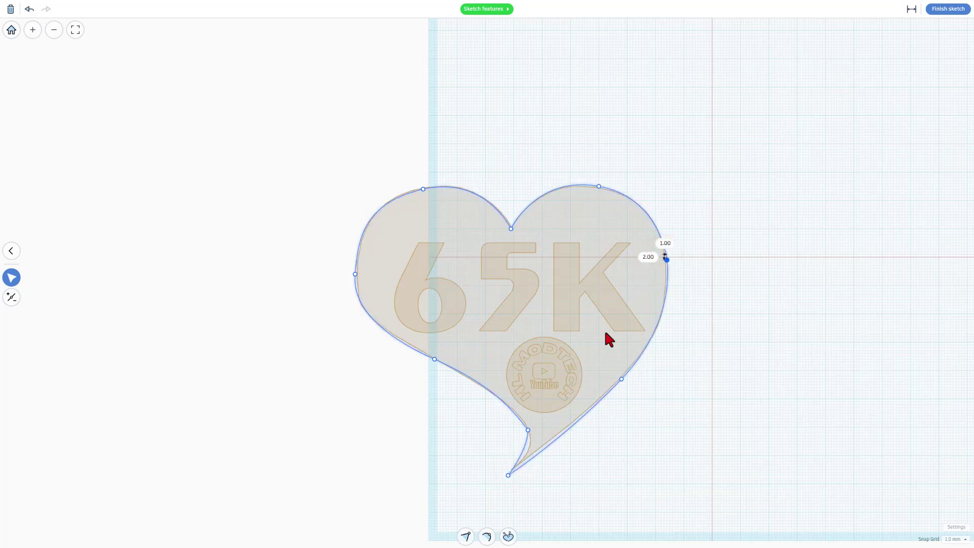
pyautogui.click(686, 149)
# Give the 2.0-wide outline stroke Center alignment and Round joins
pyautogui.click(269, 144)
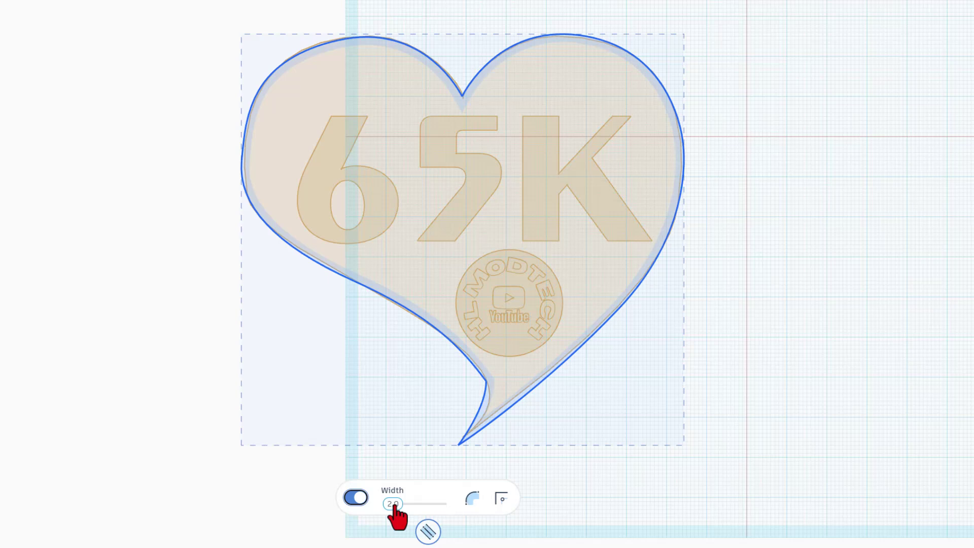
pyautogui.click(472, 498)
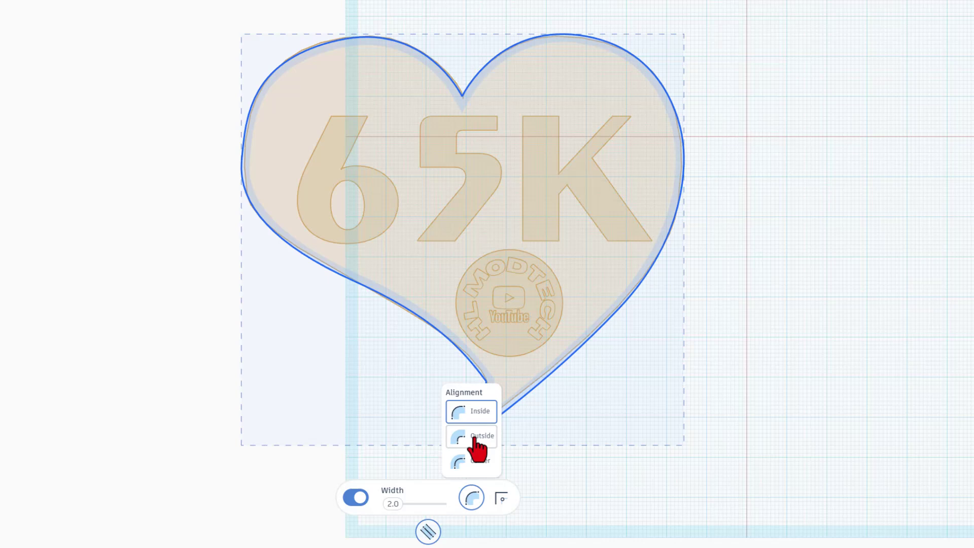
pyautogui.click(472, 459)
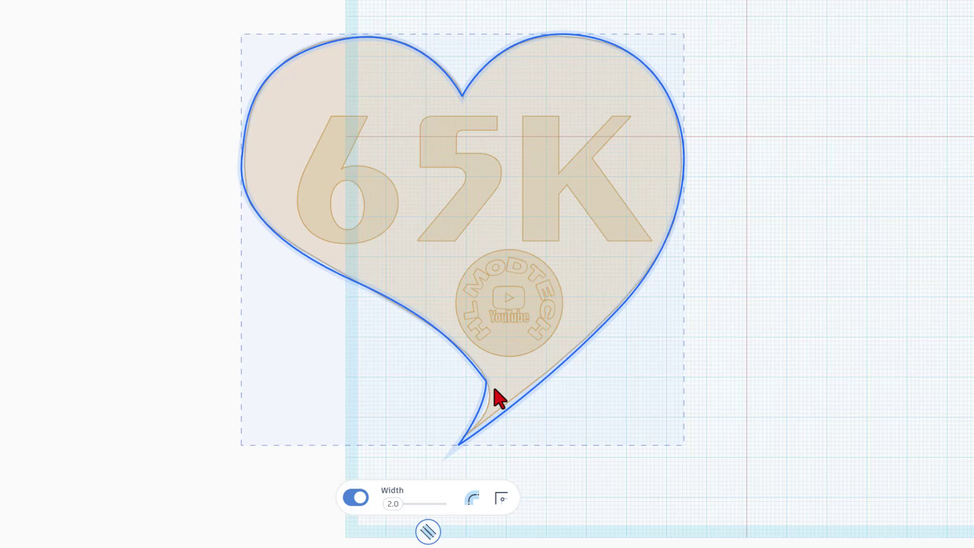
pyautogui.click(501, 503)
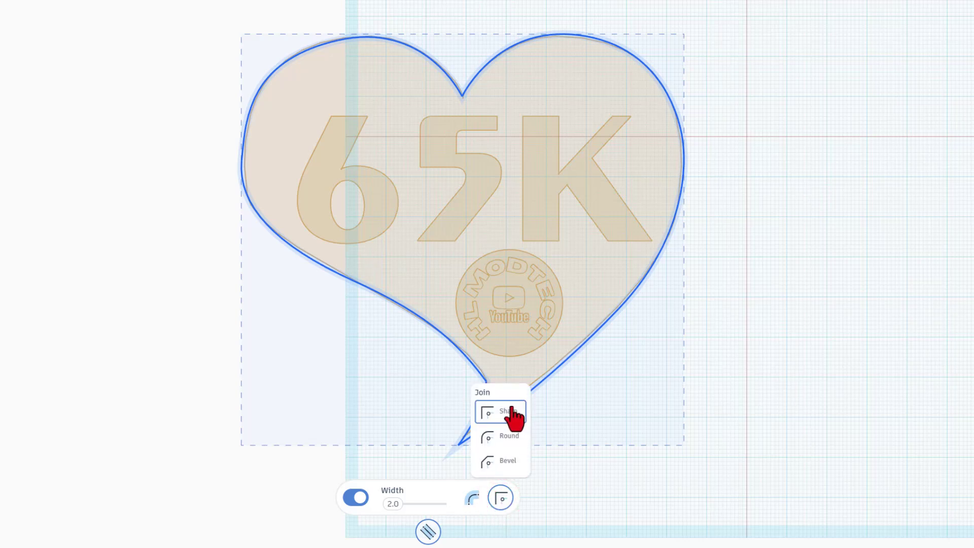
pyautogui.click(511, 437)
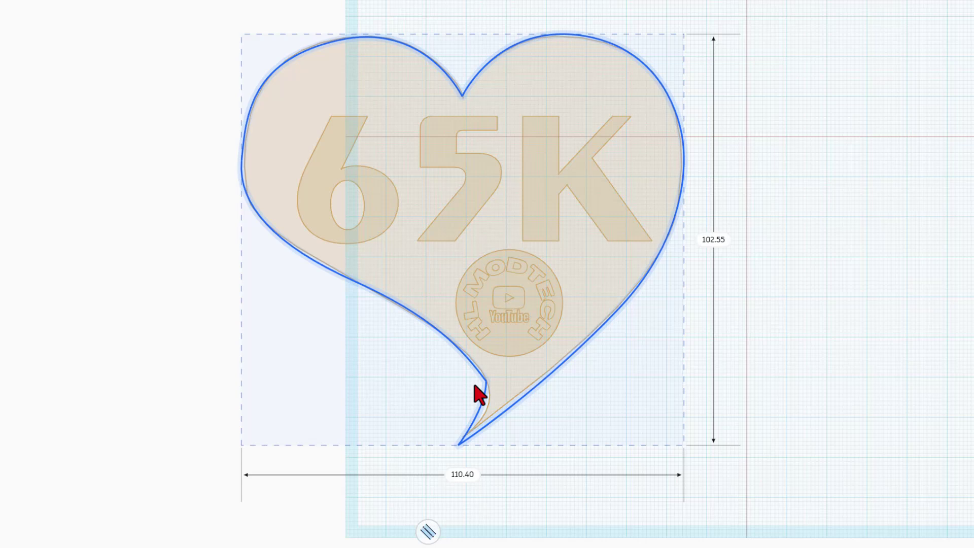
# Reshape the bottom tip by dragging the lower handle of the node beside it
pyautogui.doubleClick(478, 417)
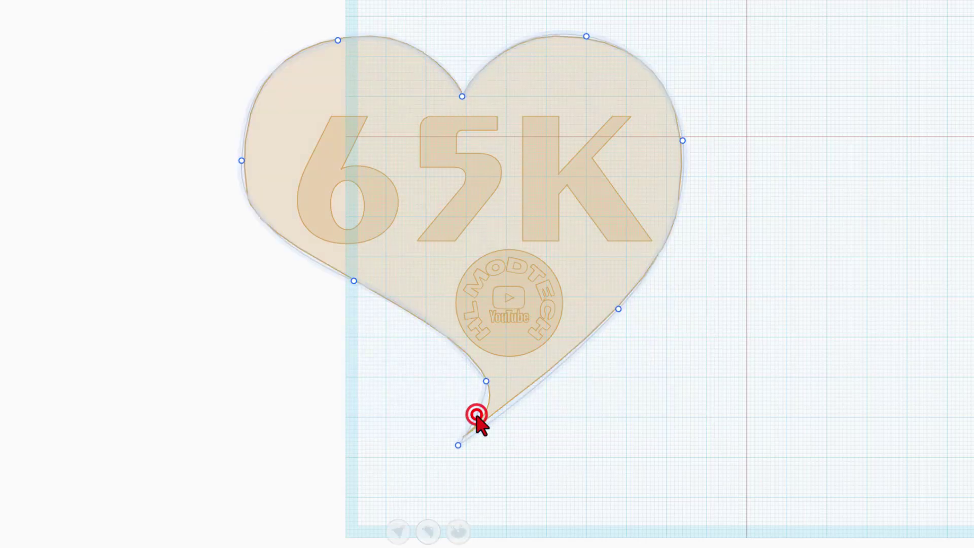
pyautogui.click(487, 387)
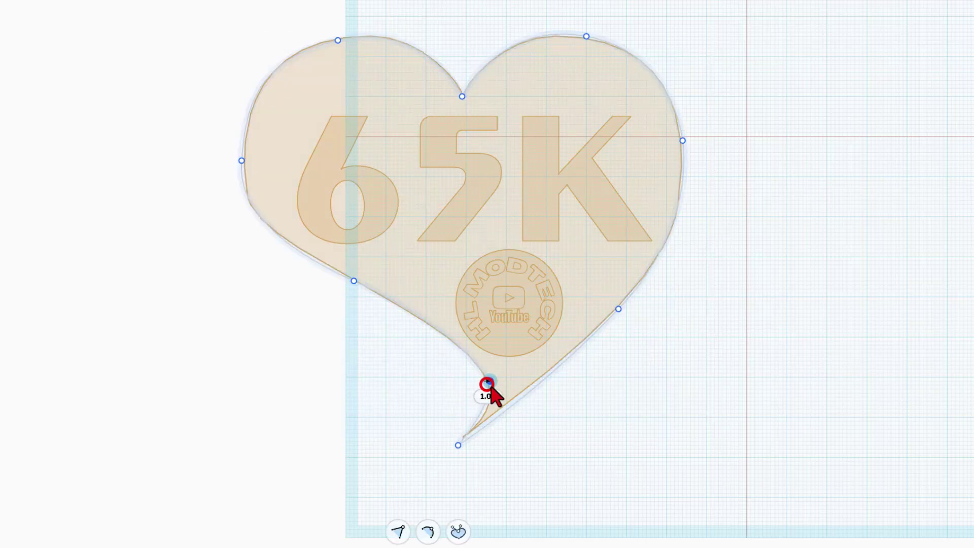
pyautogui.moveTo(490, 413); pyautogui.dragTo(491, 411)
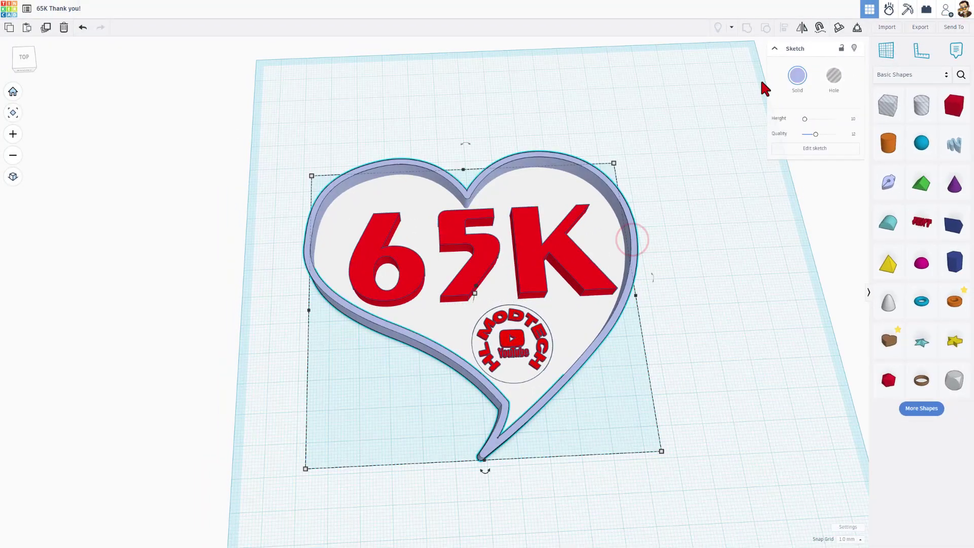
# Give the heart outline a custom red solid colour (ff0031)
pyautogui.click(799, 77)
pyautogui.click(804, 117)
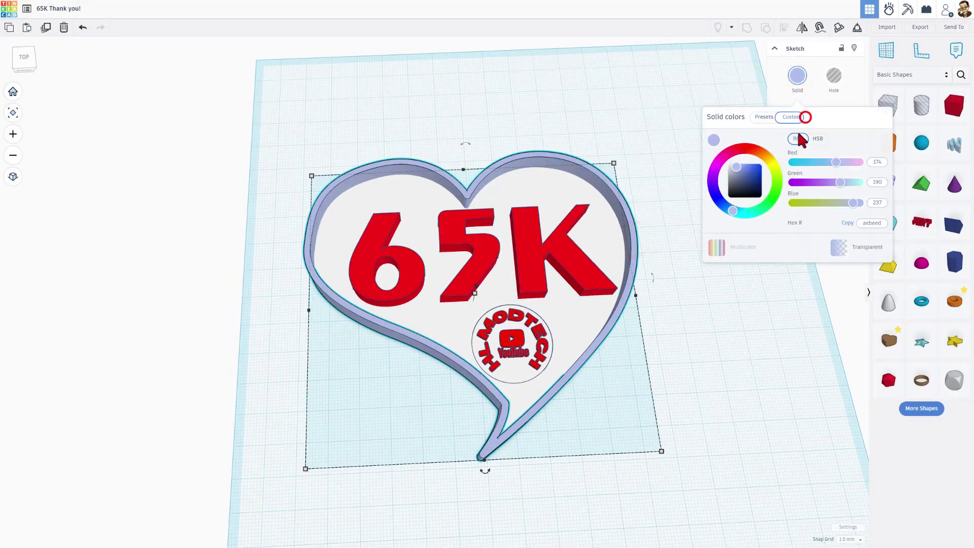
pyautogui.moveTo(741, 150)
pyautogui.mouseDown()
pyautogui.moveTo(755, 161)
pyautogui.moveTo(746, 151)
pyautogui.mouseUp()
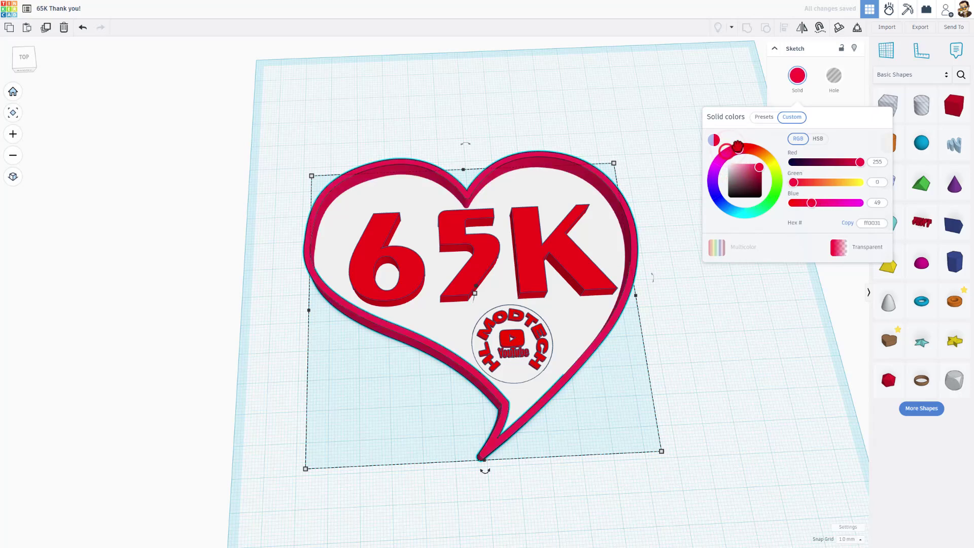
pyautogui.moveTo(594, 106); pyautogui.dragTo(468, 419, button='right')
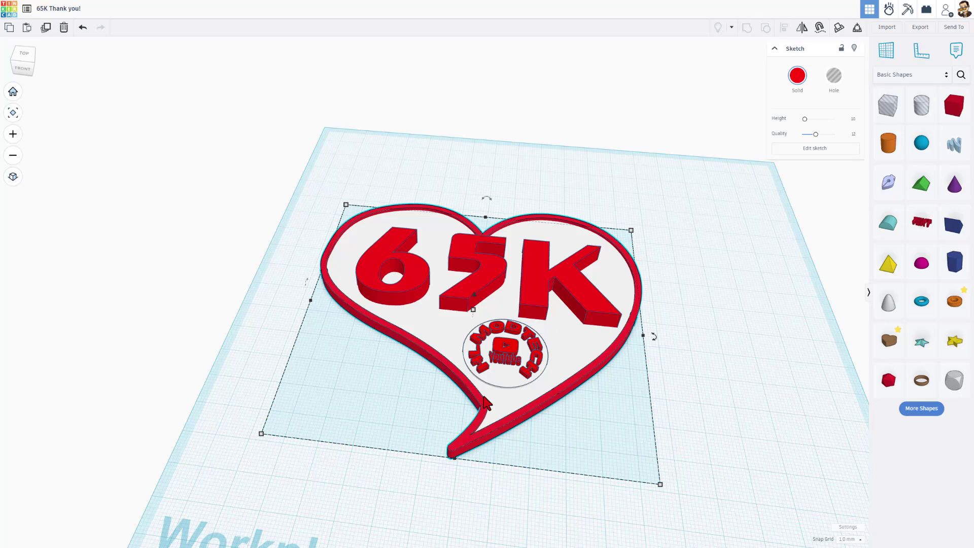
pyautogui.click(413, 398)
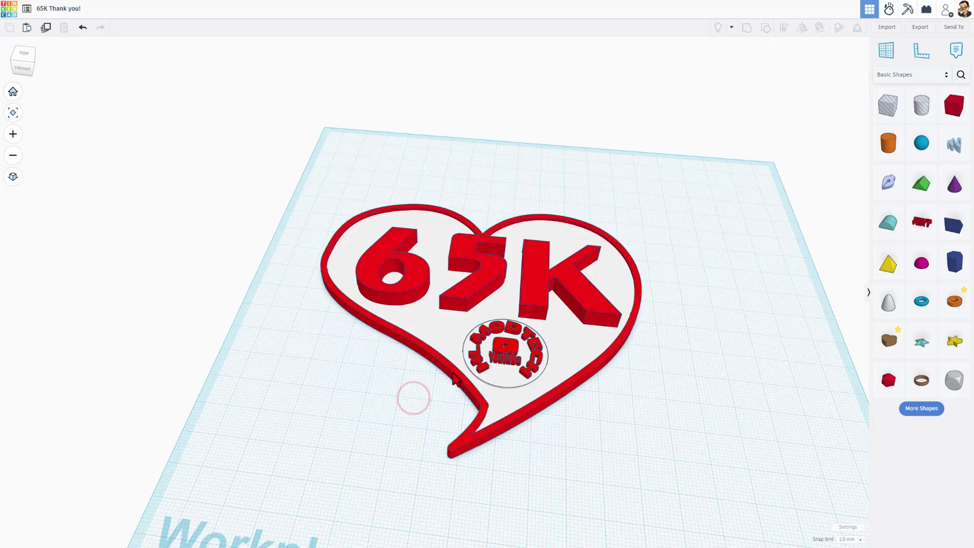
# Reopen the sketch, make the node above the bottom tip Smooth, and nudge it to refine the curl
pyautogui.doubleClick(454, 376)
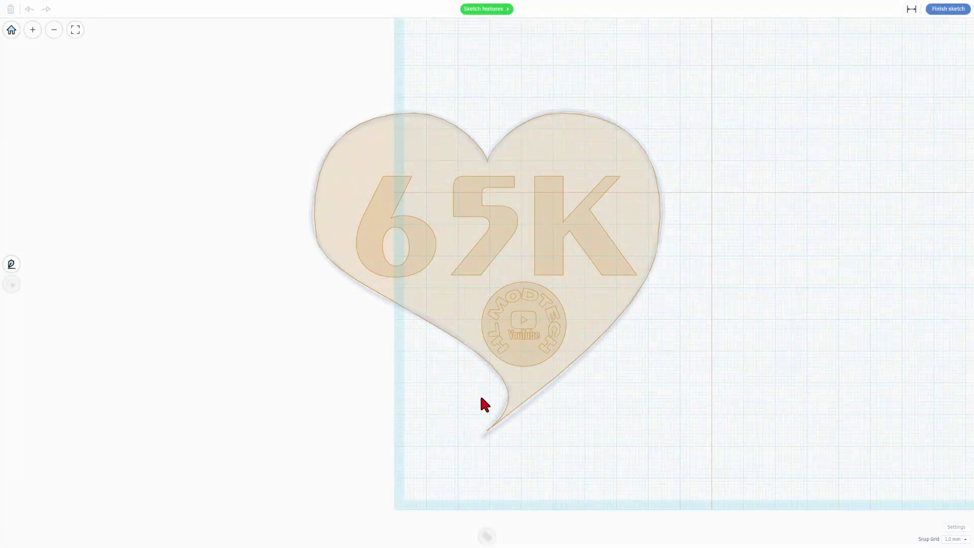
pyautogui.scroll(5, 485, 404)
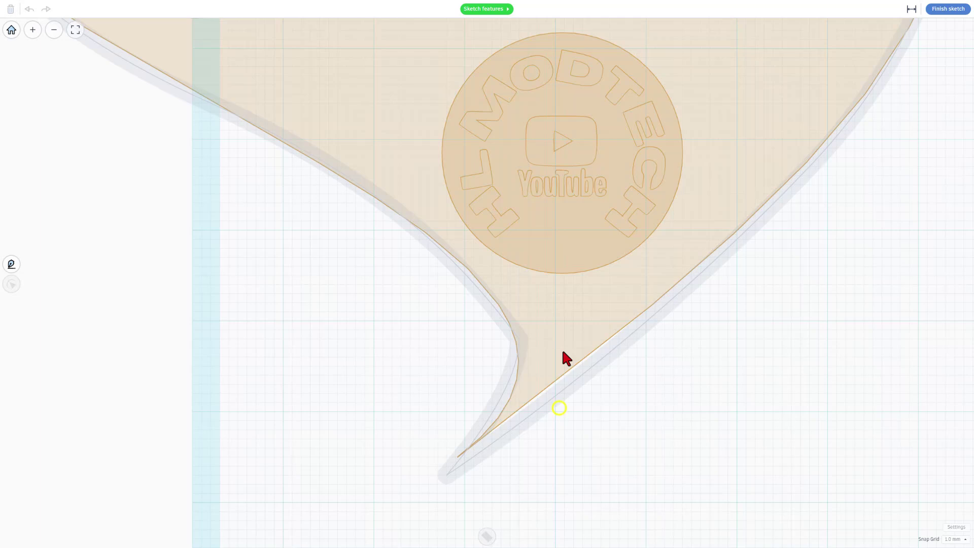
pyautogui.click(528, 358)
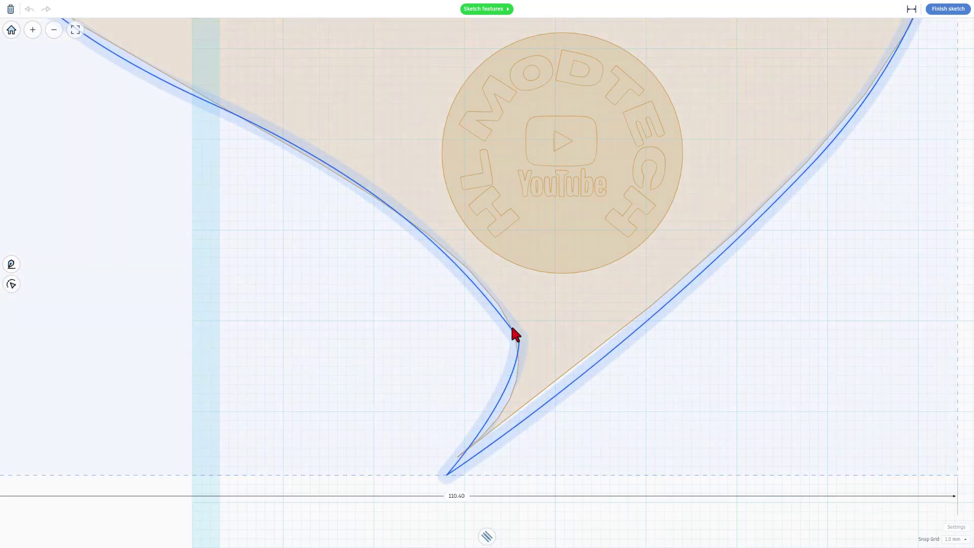
pyautogui.click(511, 328)
pyautogui.click(515, 336)
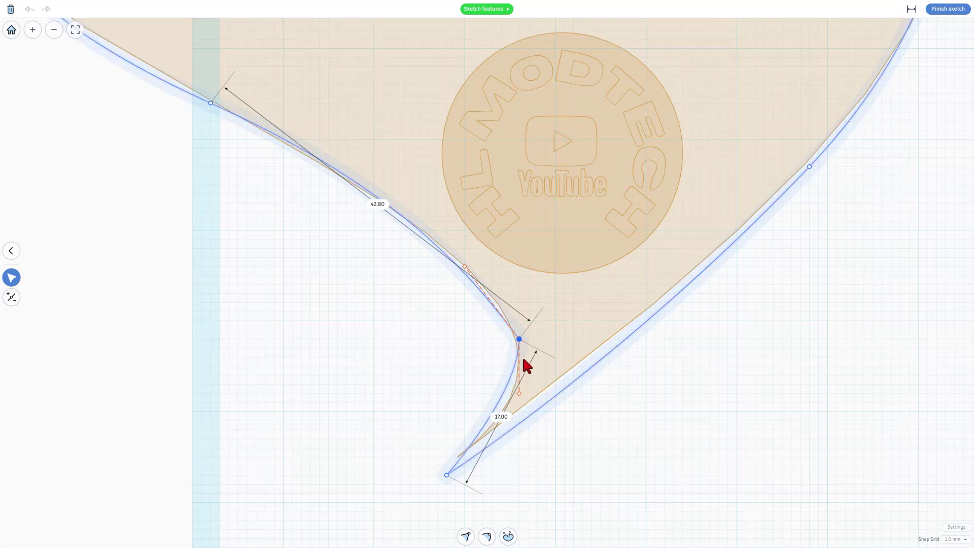
pyautogui.press('2')
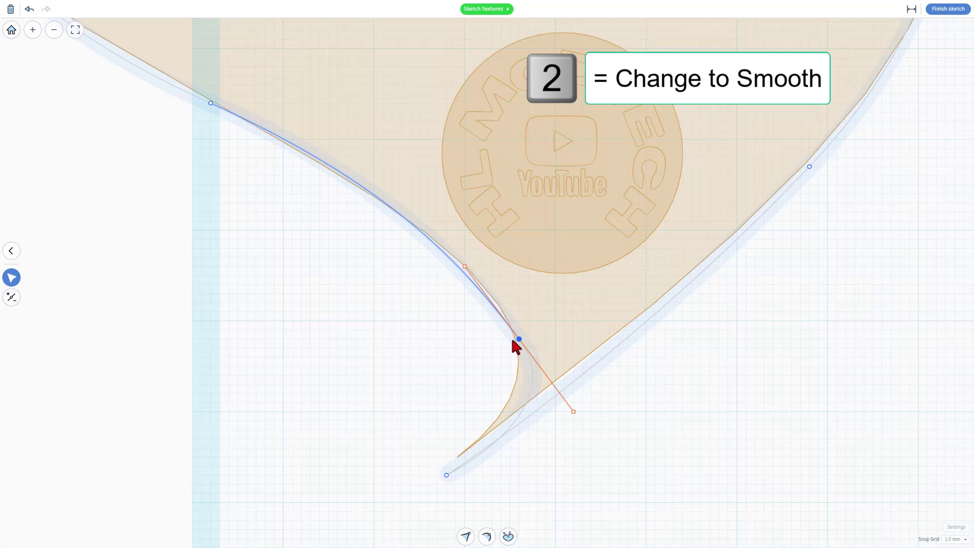
pyautogui.moveTo(516, 338); pyautogui.dragTo(504, 314)
pyautogui.scroll(-4, 470, 350)
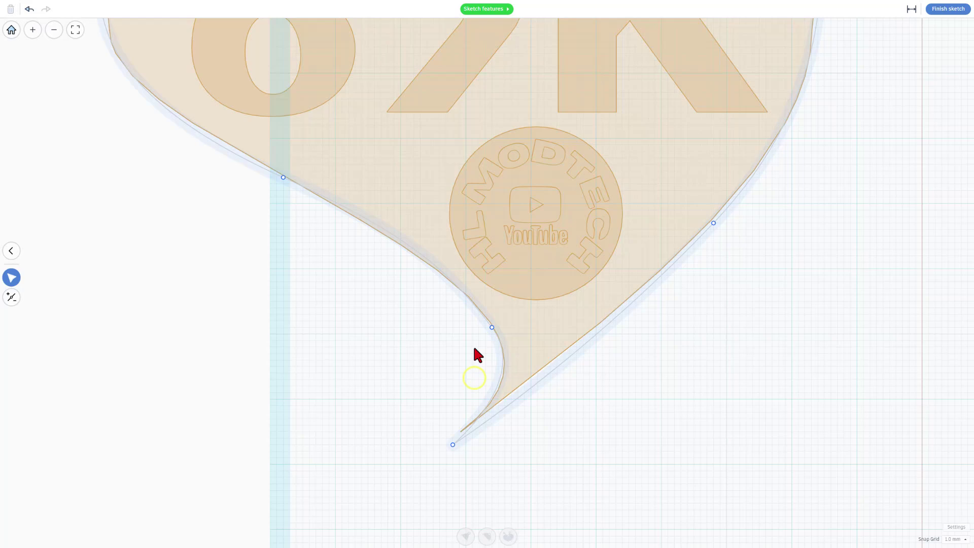
pyautogui.scroll(-5, 229, 238)
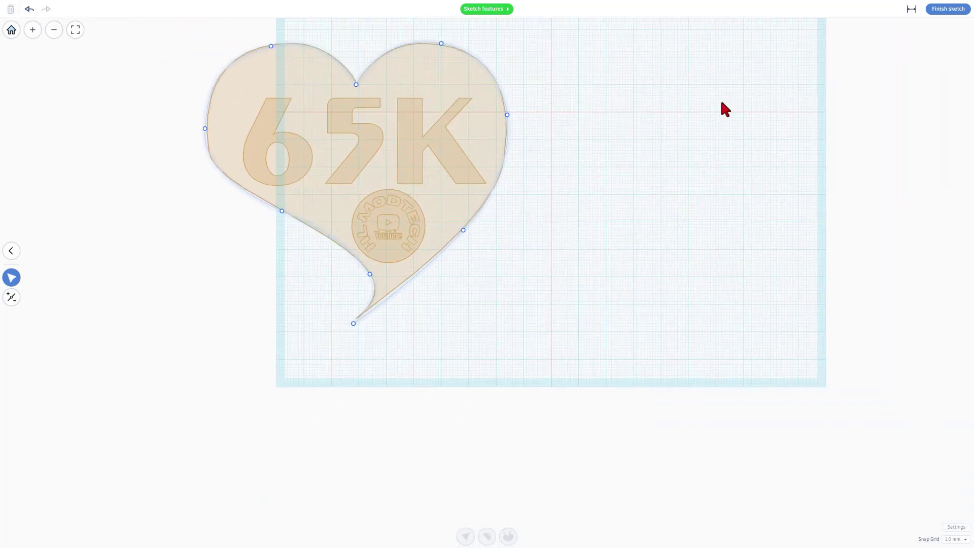
# Finish the sketch and orbit to a top-down view of the red heart
pyautogui.click(961, 10)
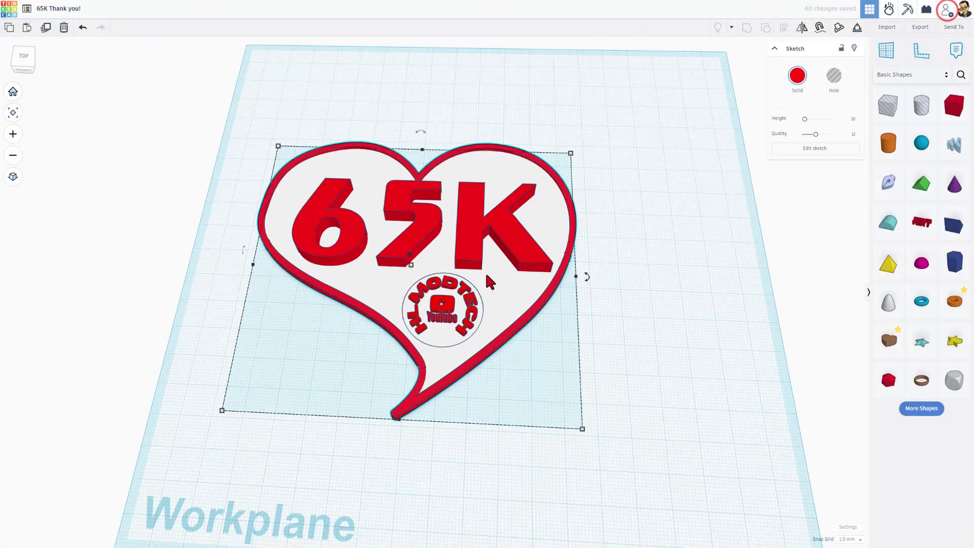
pyautogui.moveTo(439, 385)
pyautogui.mouseDown(button='right')
pyautogui.moveTo(415, 385)
pyautogui.moveTo(505, 394)
pyautogui.moveTo(465, 429)
pyautogui.moveTo(361, 408)
pyautogui.moveTo(654, 236)
pyautogui.mouseUp(button='right')
pyautogui.click(654, 237)
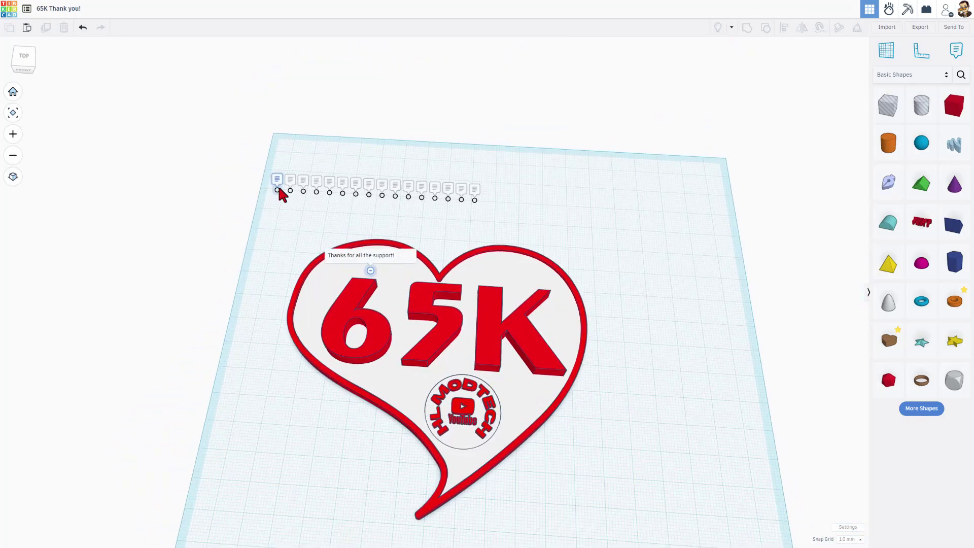
# Open and close the first note, then open the fourth note
pyautogui.click(278, 188)
pyautogui.click(278, 190)
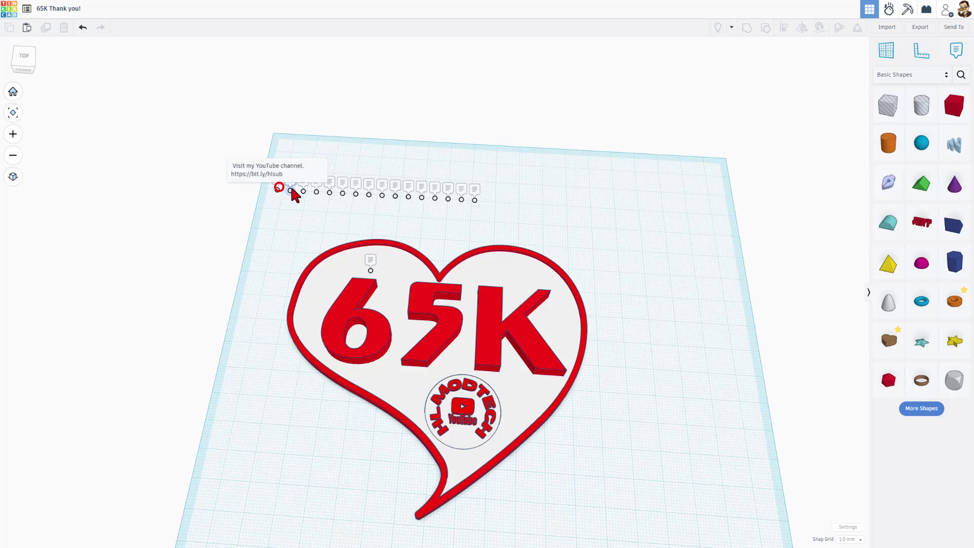
pyautogui.click(316, 184)
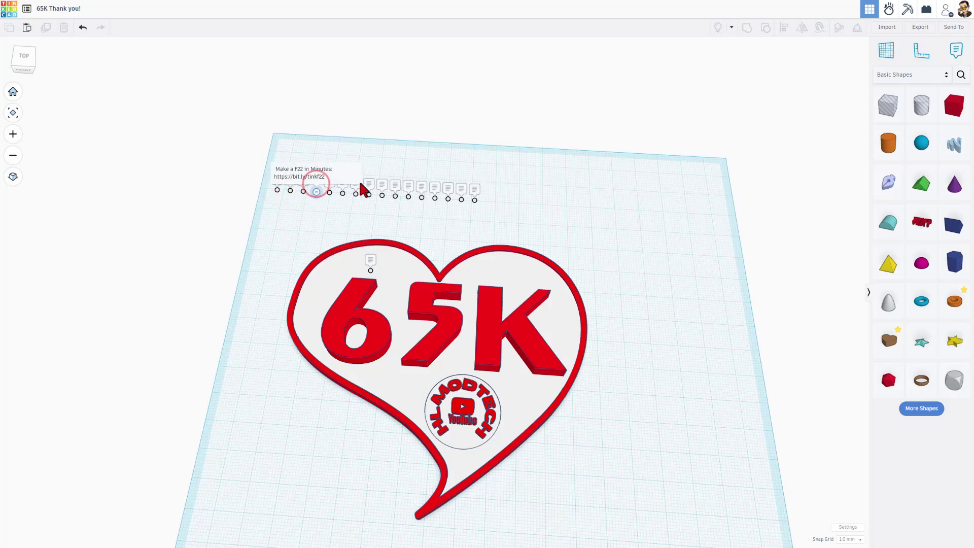
pyautogui.moveTo(455, 223); pyautogui.dragTo(474, 235, button='right')
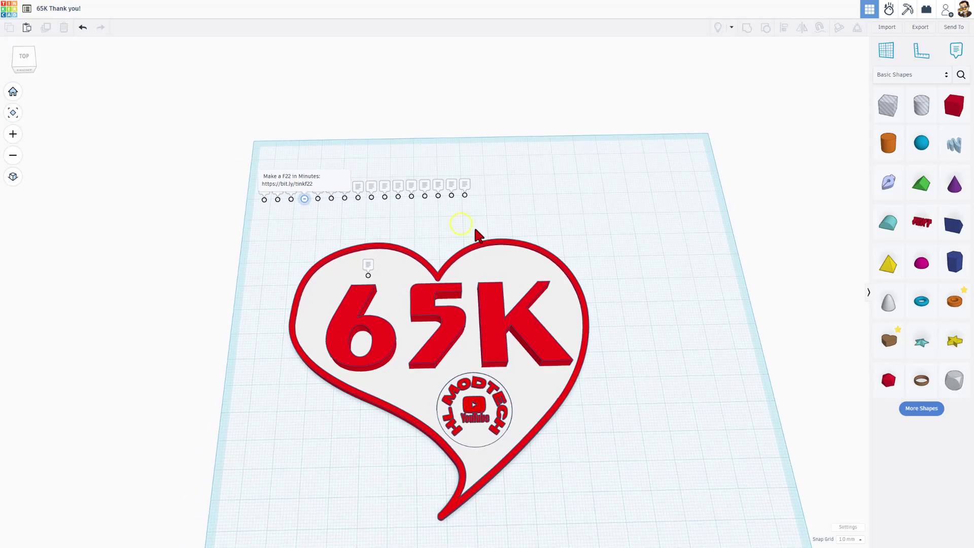